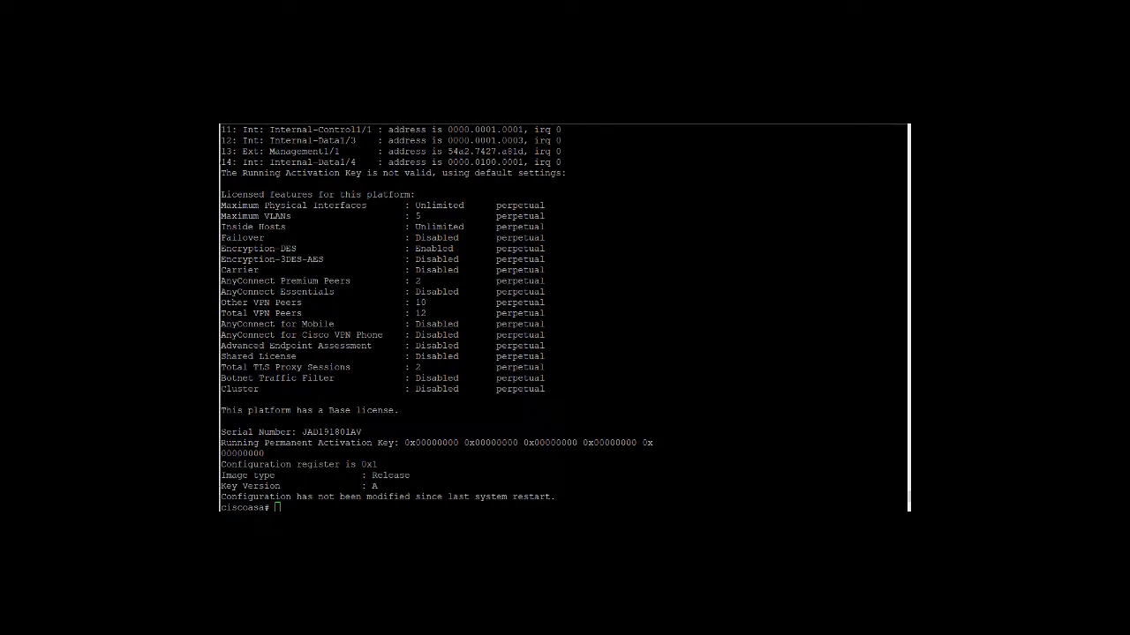
Step: Examine the ASA 5500 Series license email for its licensed features, activation key and installation instructions
left_click_drag(221, 510, 301, 446)
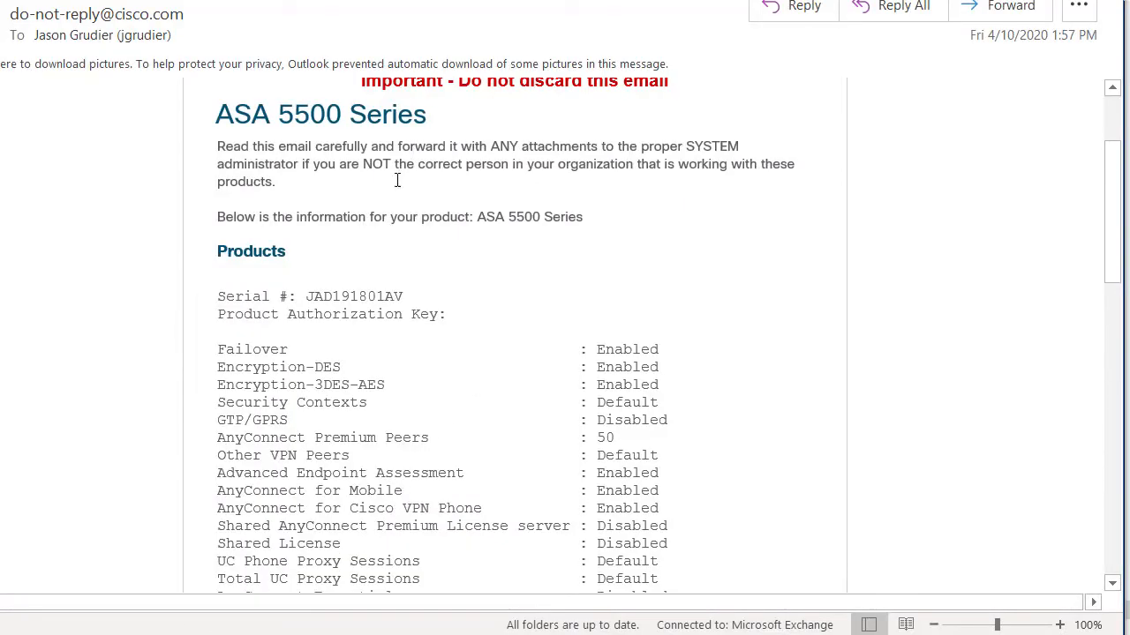
scroll(417, 259, "down", 1)
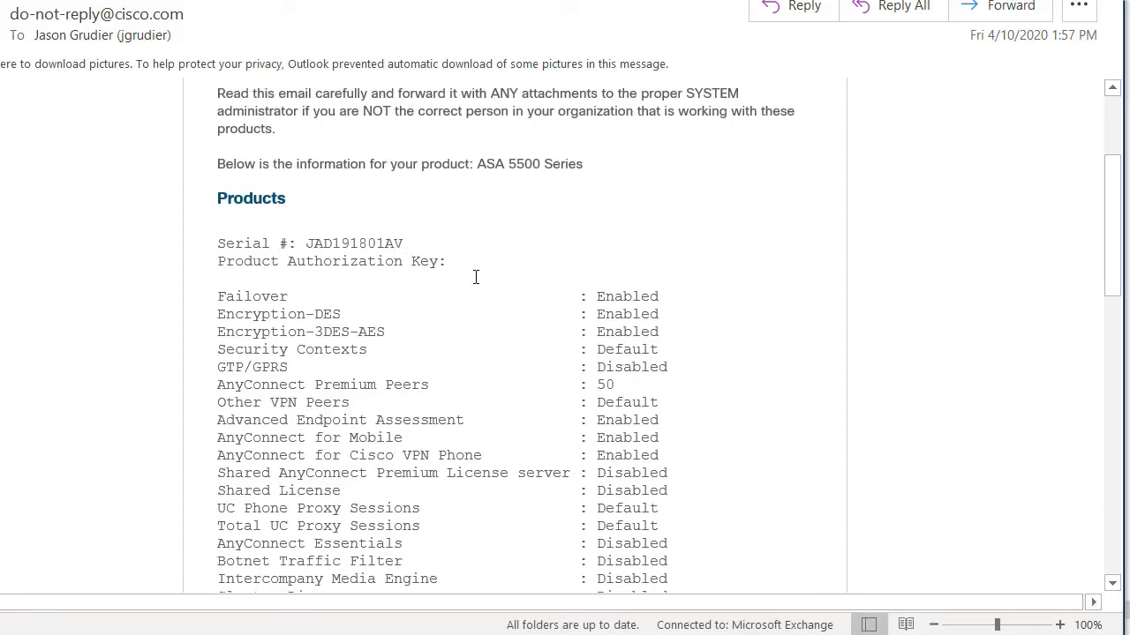
scroll(474, 277, "down", 1)
left_click_drag(628, 331, 370, 332)
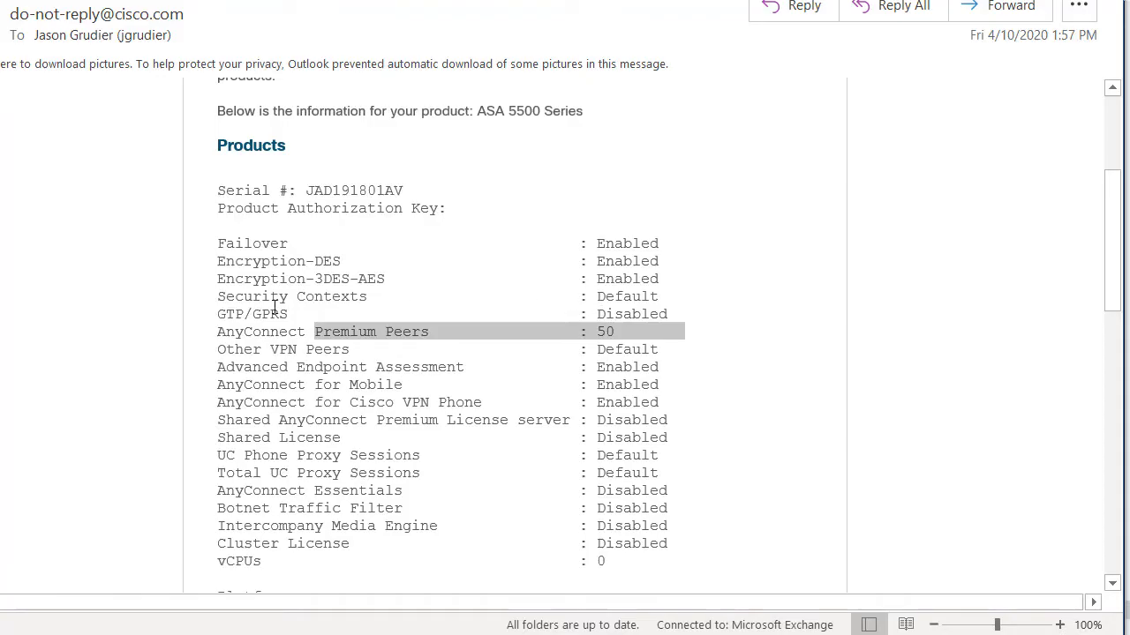
left_click_drag(275, 279, 486, 282)
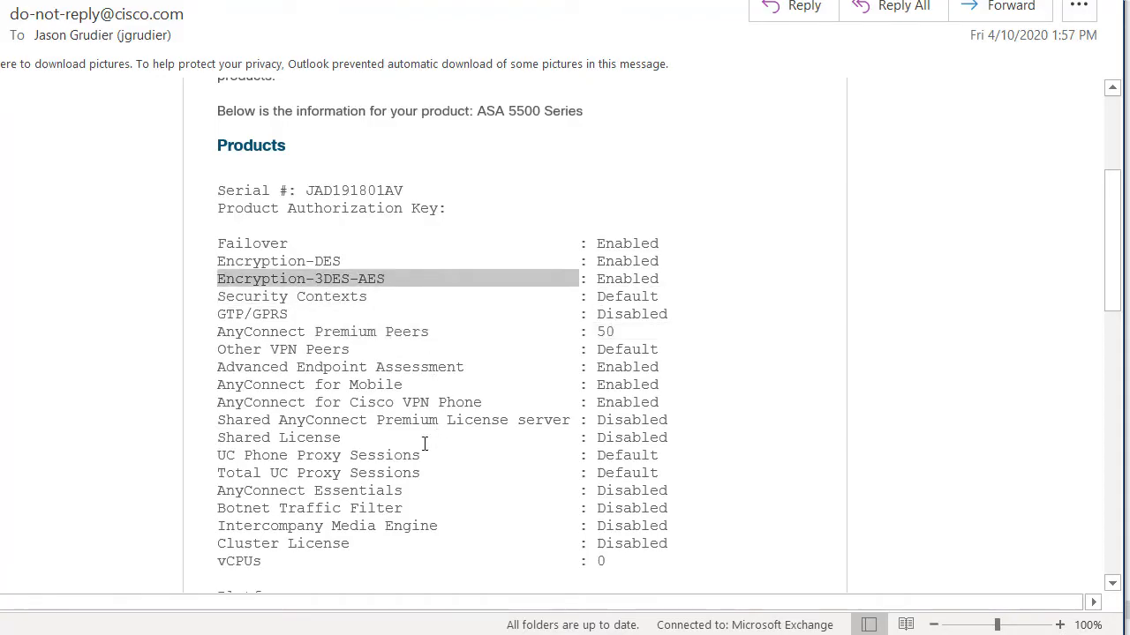
scroll(459, 463, "down", 3)
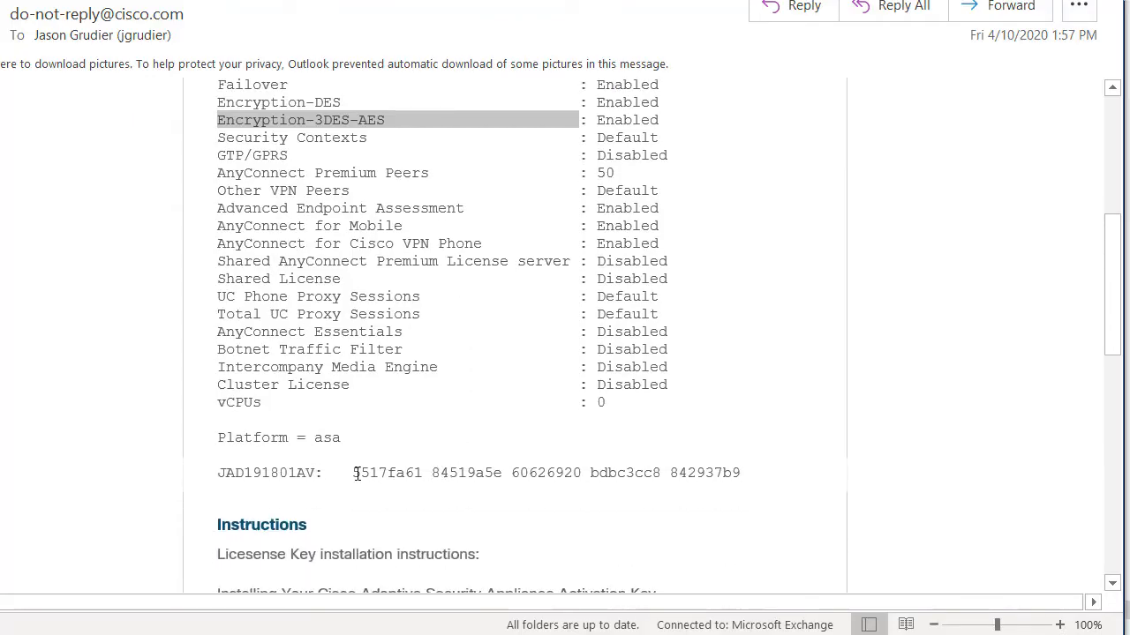
left_click_drag(355, 473, 746, 475)
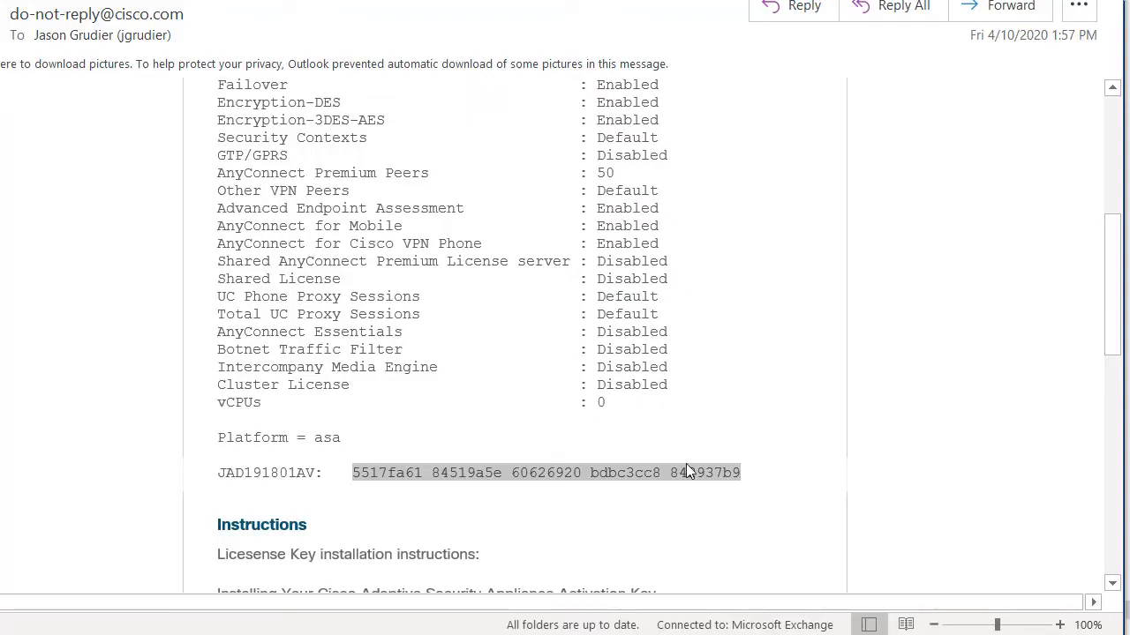
scroll(712, 476, "down", 1)
scroll(711, 476, "down", 4)
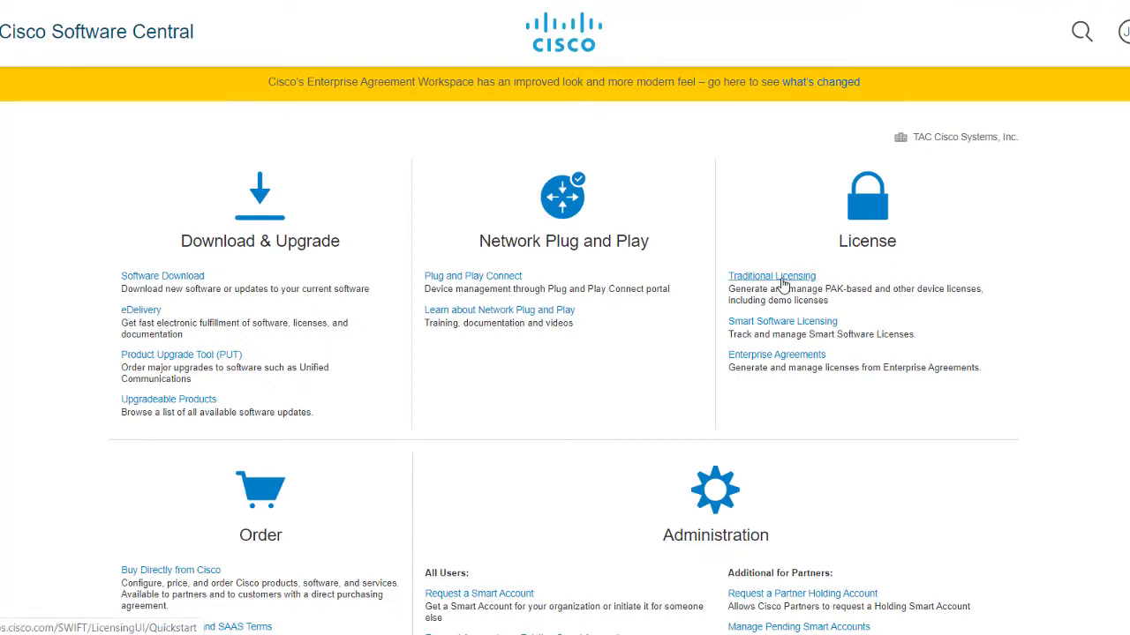
Step: Open Traditional Licensing in Cisco Software Central and start an IPS, Crypto, other license request from the PAKs or Tokens list
left_click(782, 279)
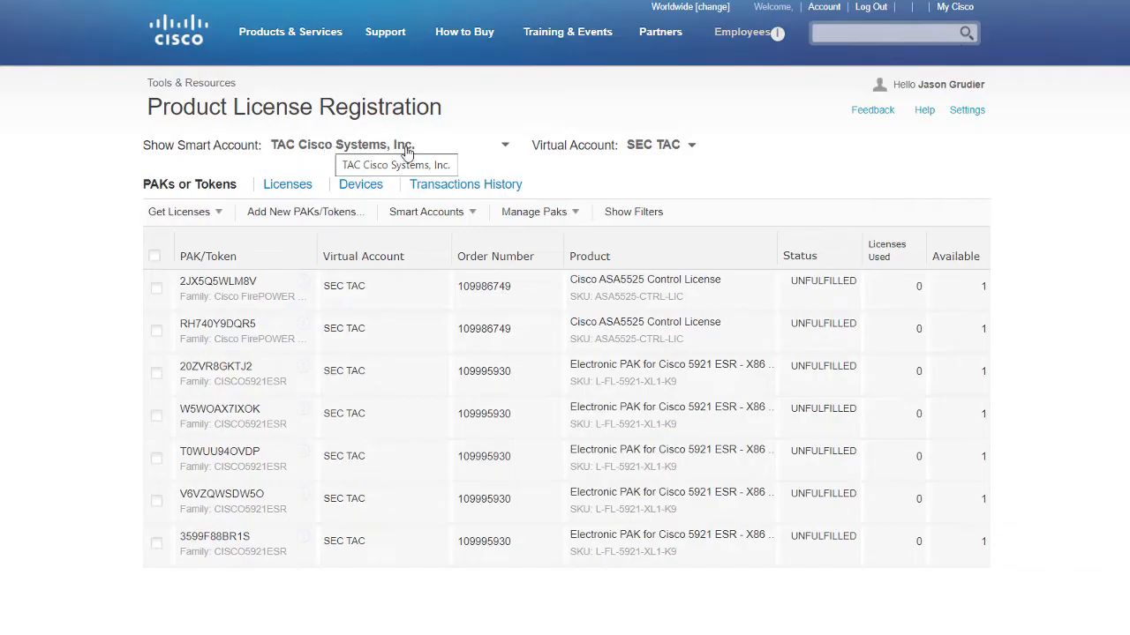
left_click(195, 187)
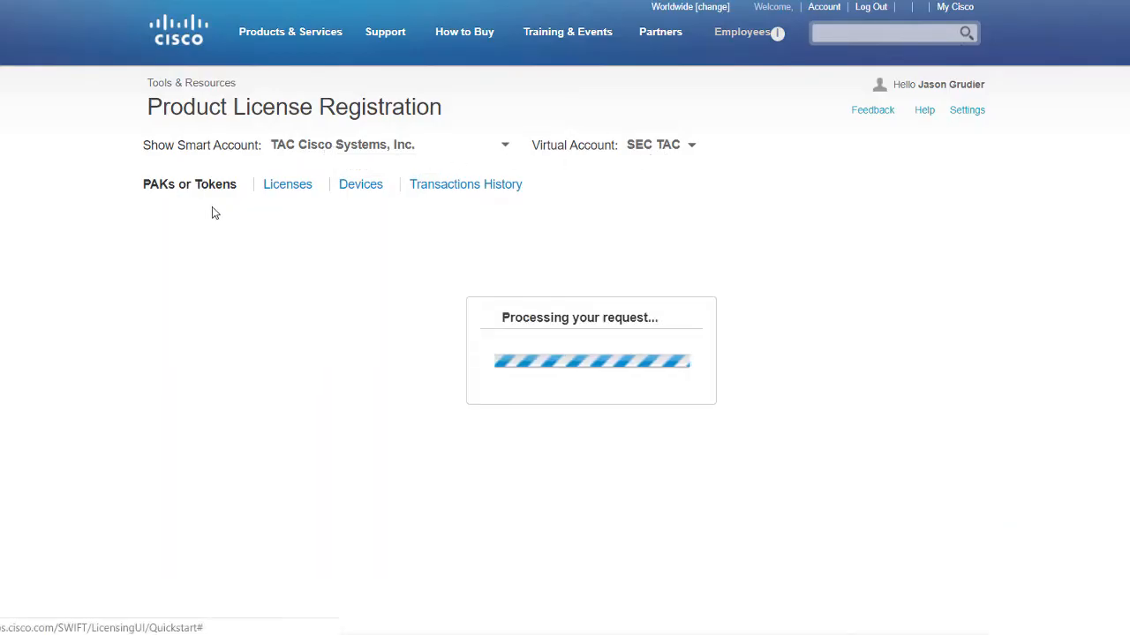
left_click(224, 216)
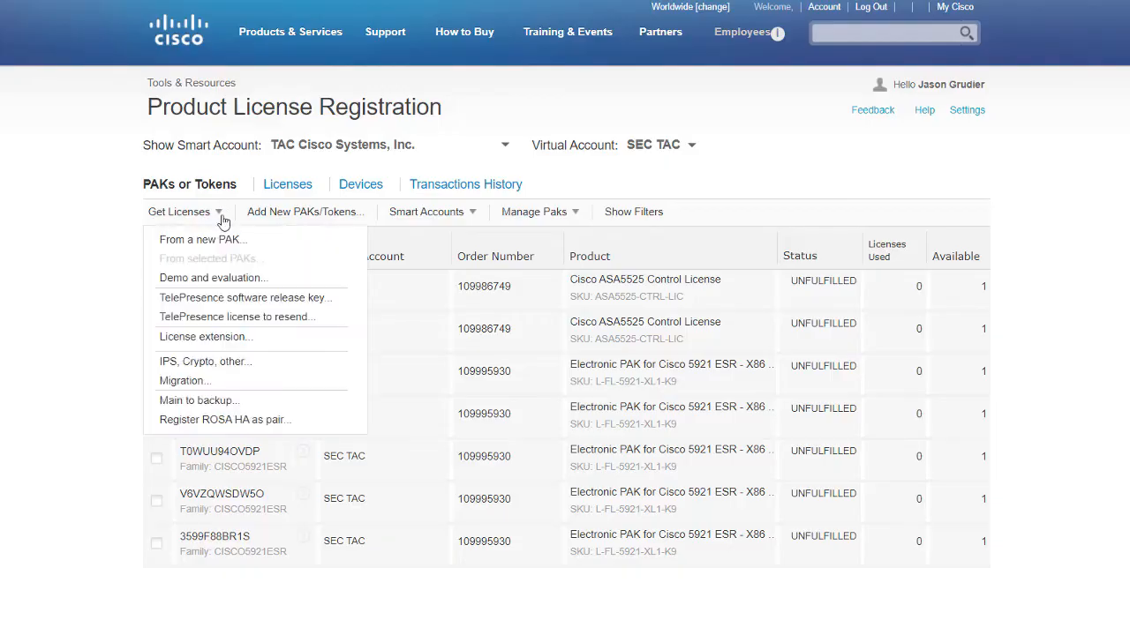
left_click(196, 363)
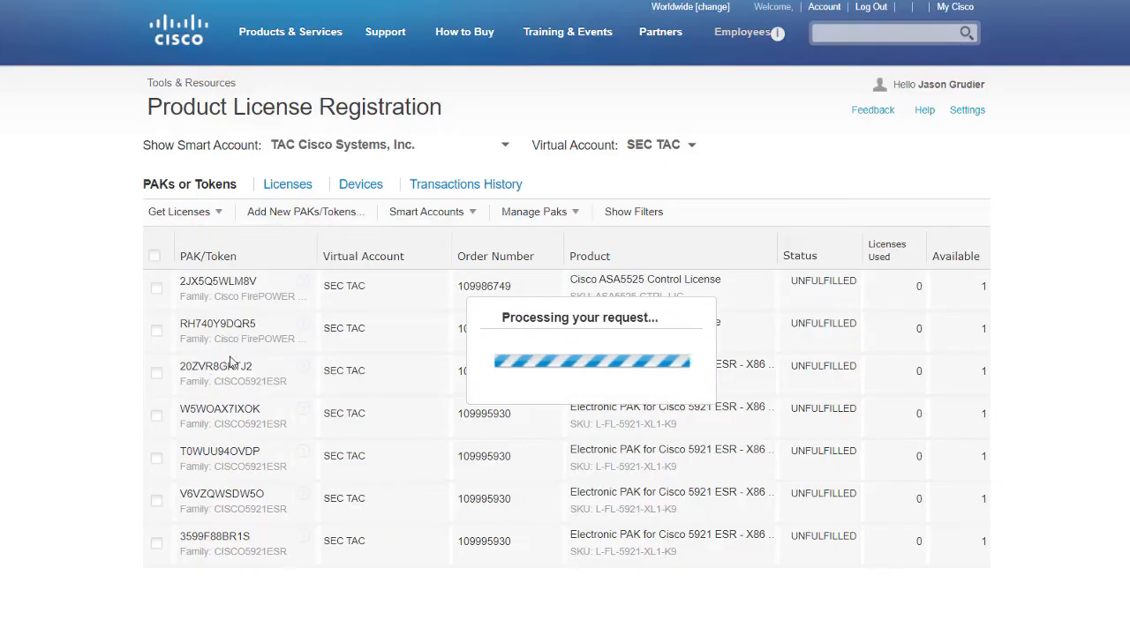
Step: Choose the Security Products family, search for "asa", and proceed with the Cisco ASA 3DES/AES License
left_click(291, 270)
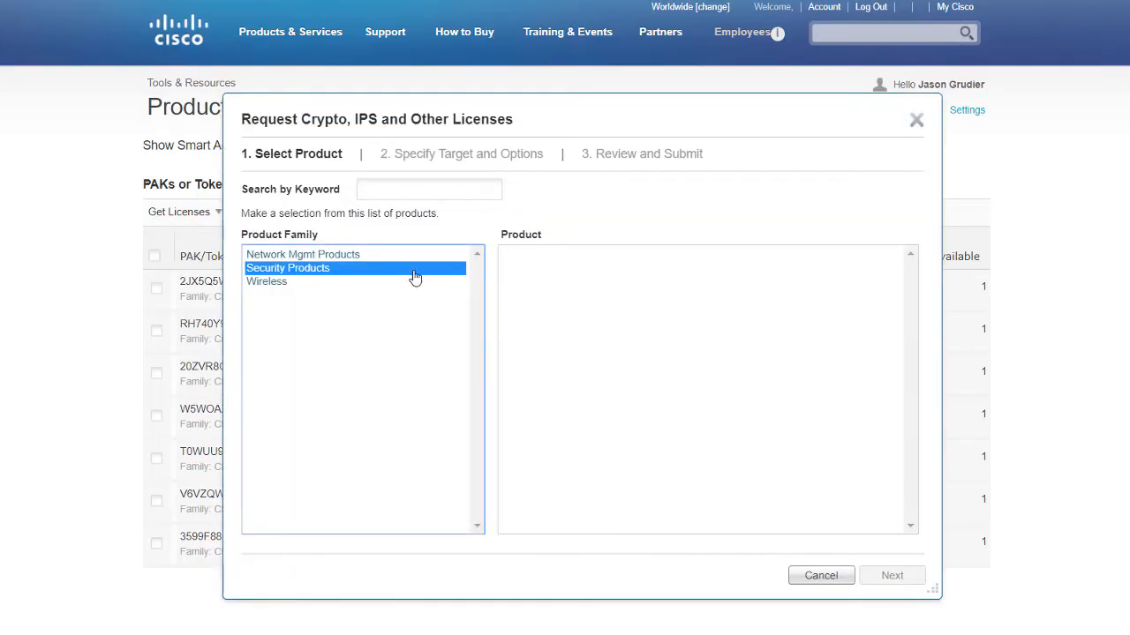
left_click(439, 186)
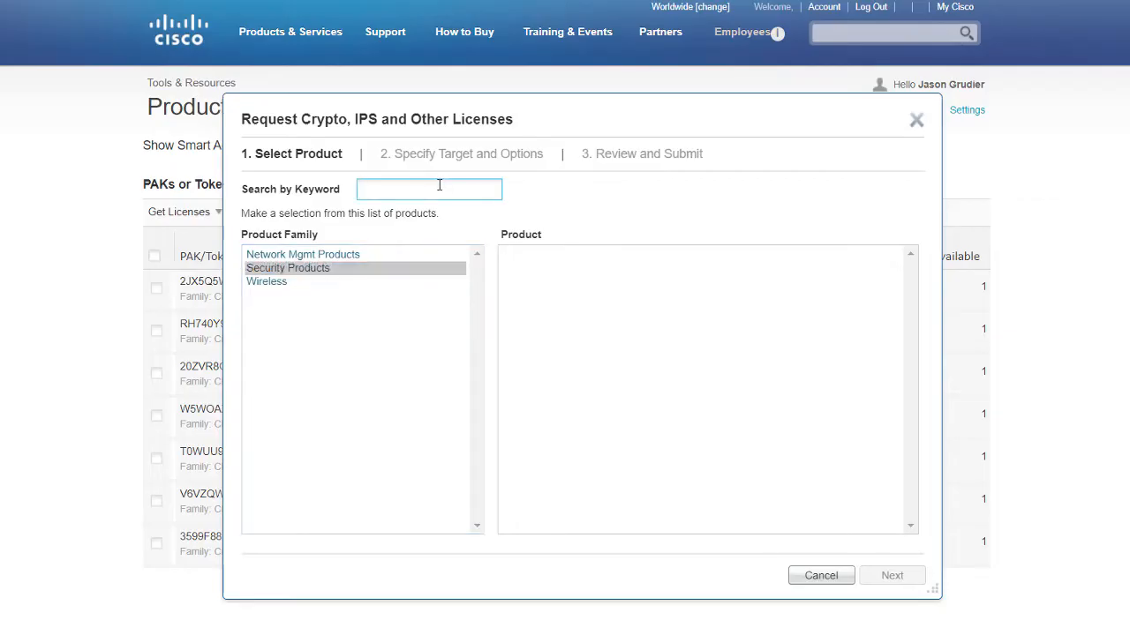
type("asa")
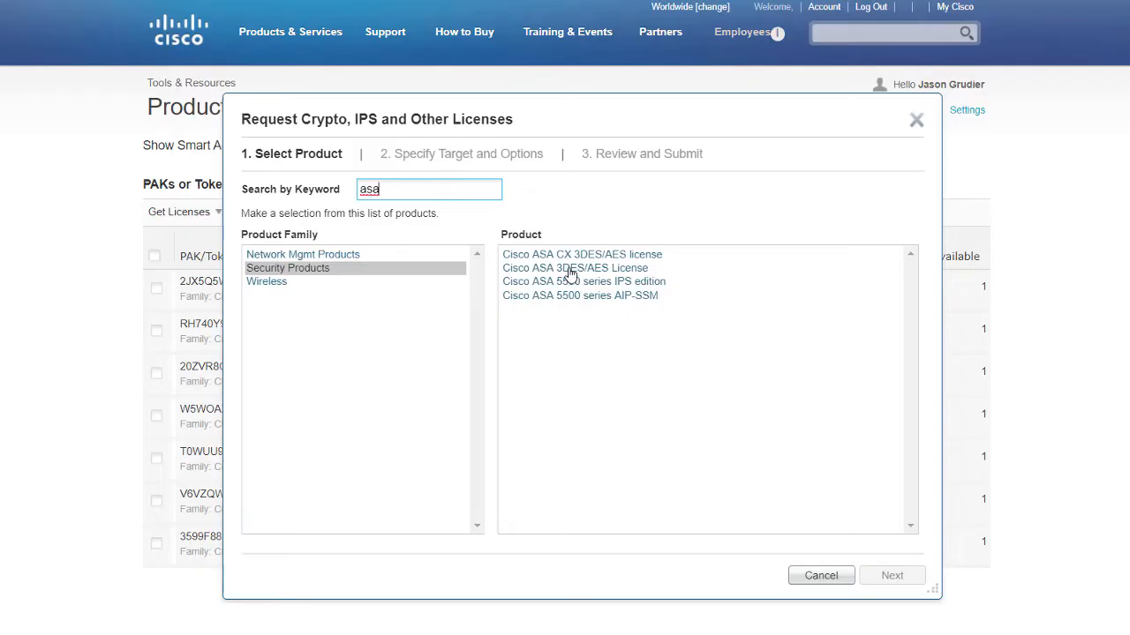
left_click(570, 269)
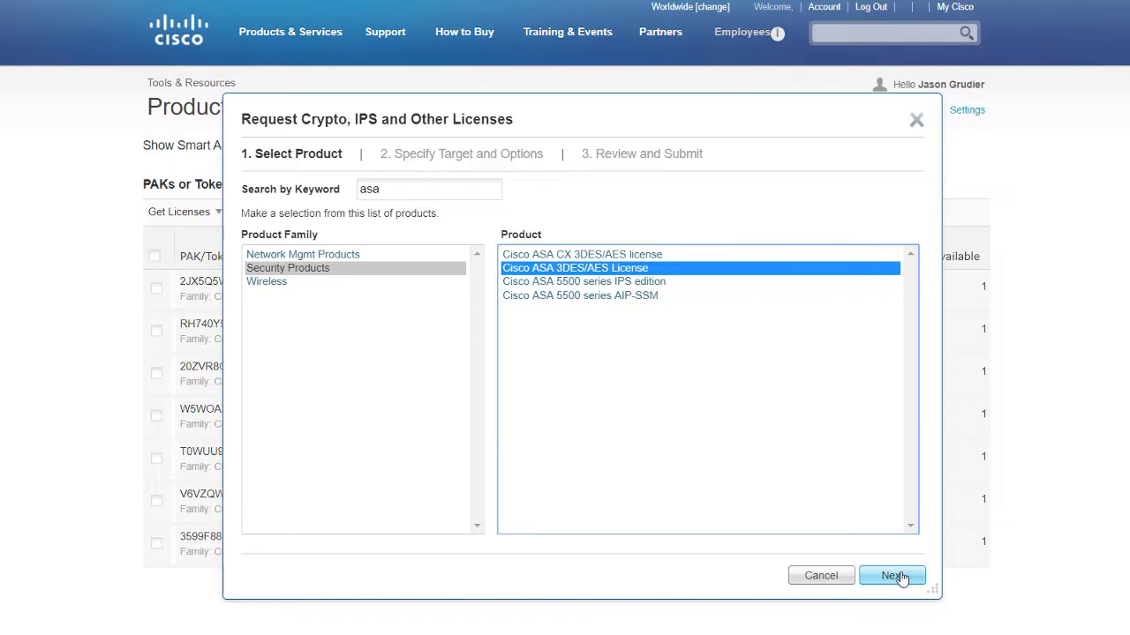
left_click(897, 575)
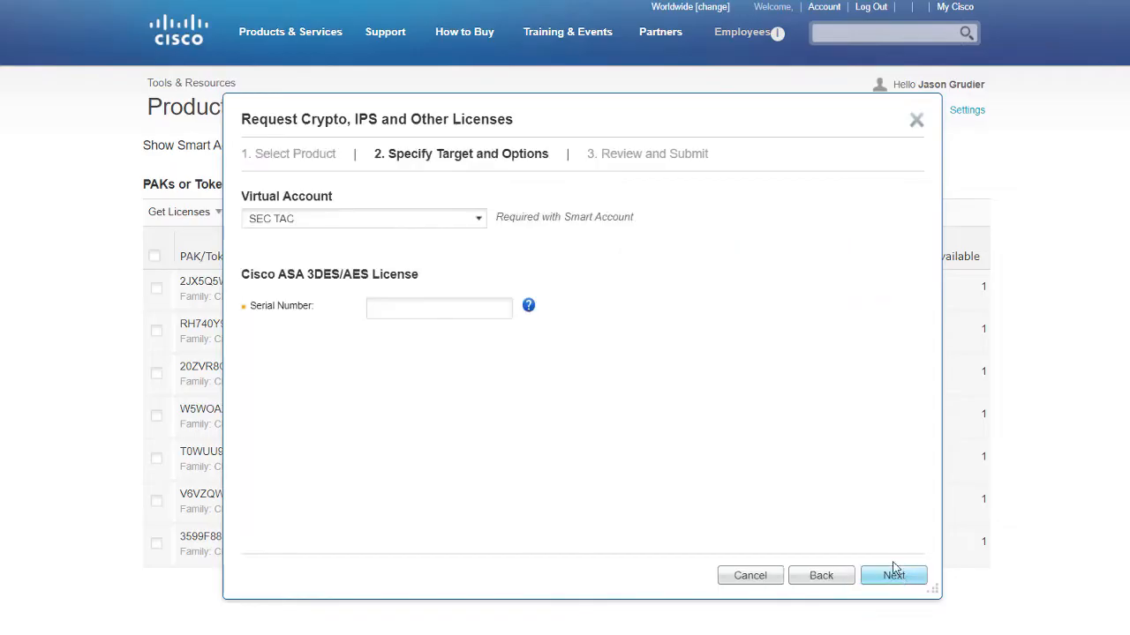
Step: Keep SEC TAC as the virtual account, enter the ASA's serial number, and submit the license request
left_click(455, 228)
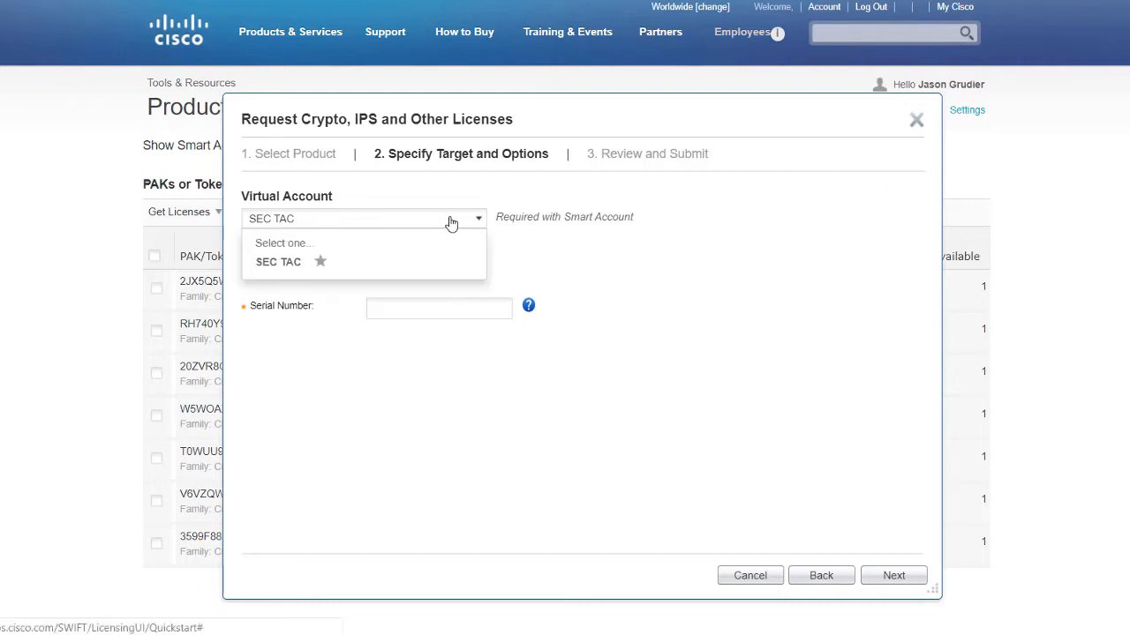
left_click(449, 311)
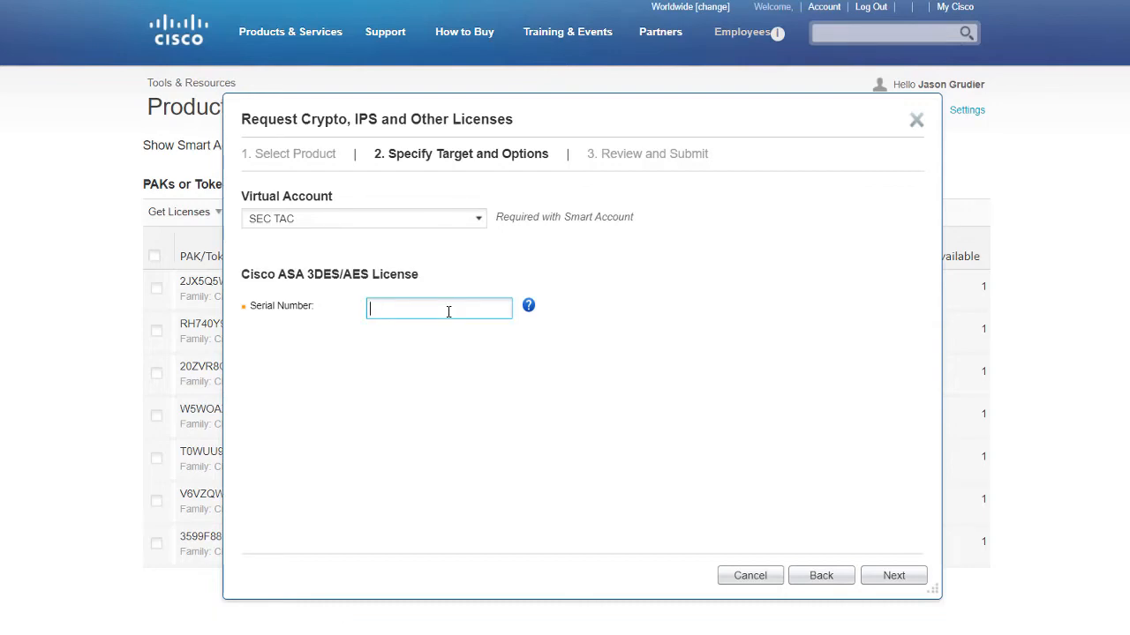
key("ctrl+v")
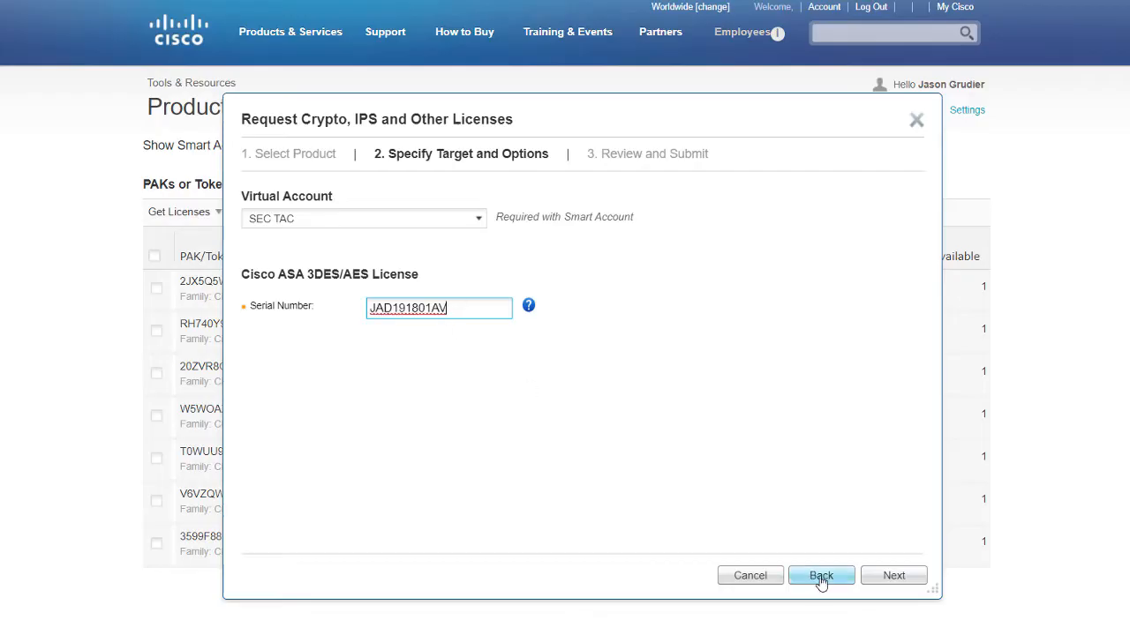
left_click(885, 576)
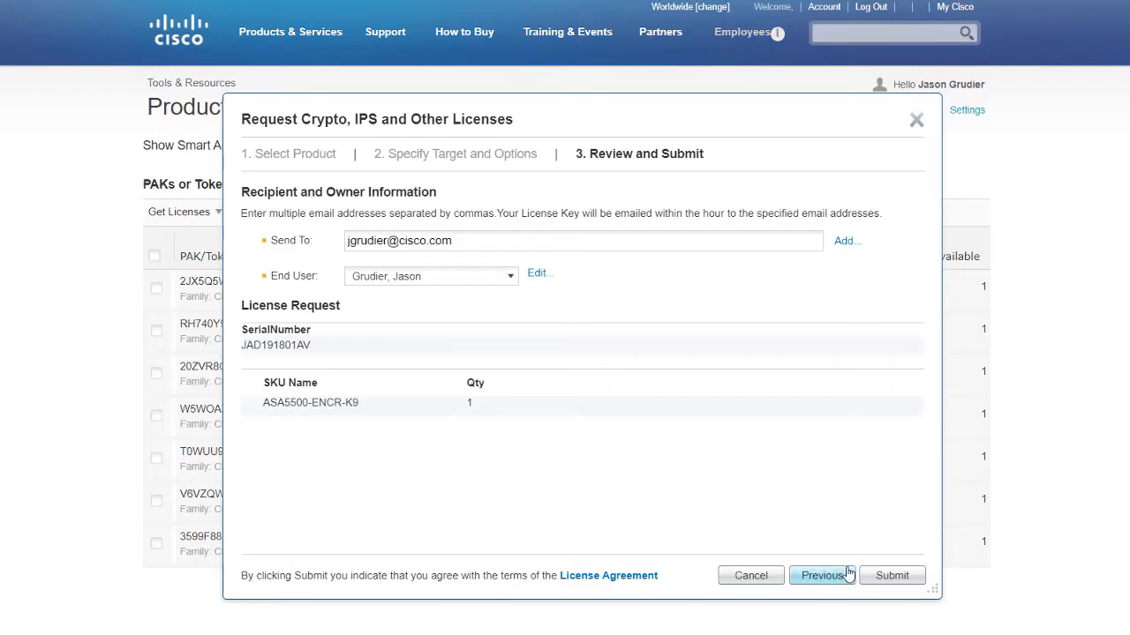
left_click(900, 577)
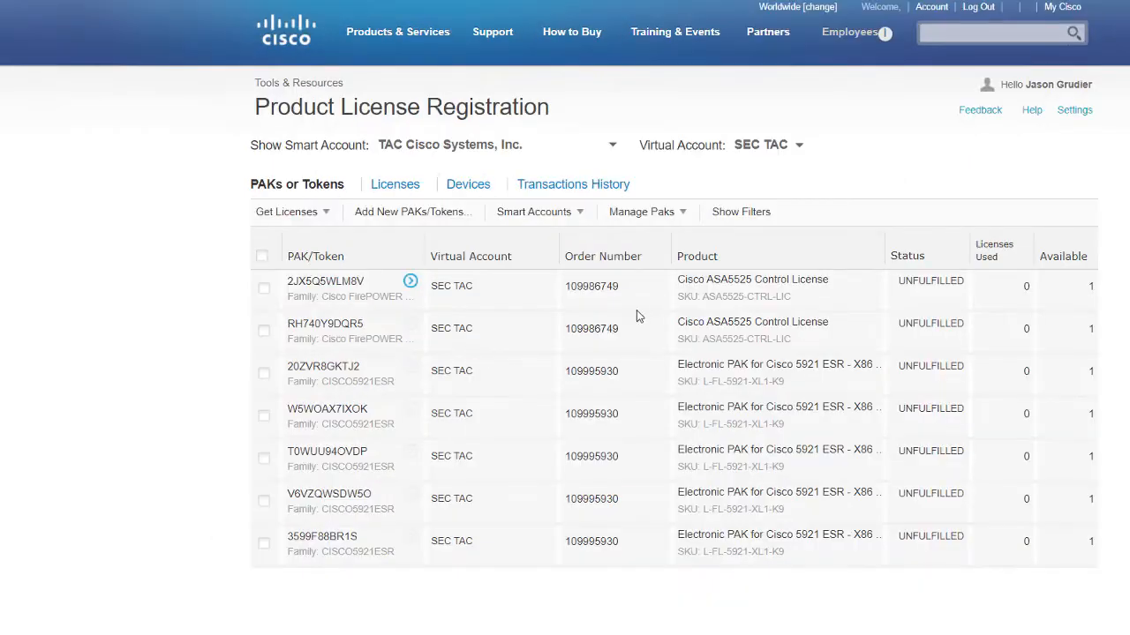
Step: Download the newest ASA 3DES license from the transactions history and open ASA3DES14042020.lic from the zip archive in a text editor
left_click(558, 187)
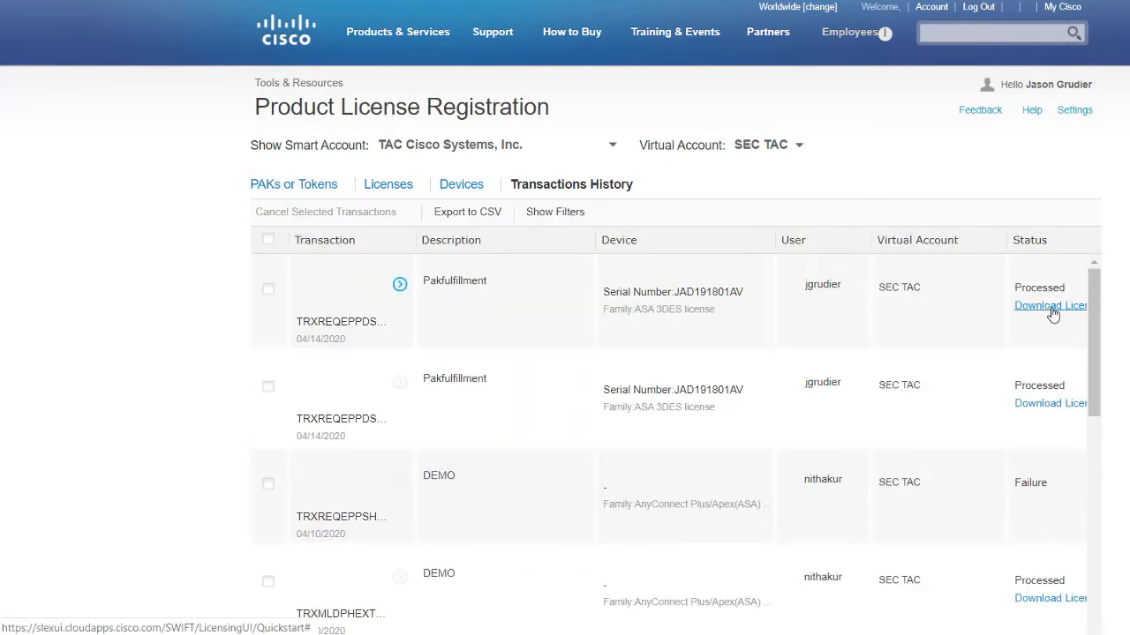
left_click(1051, 310)
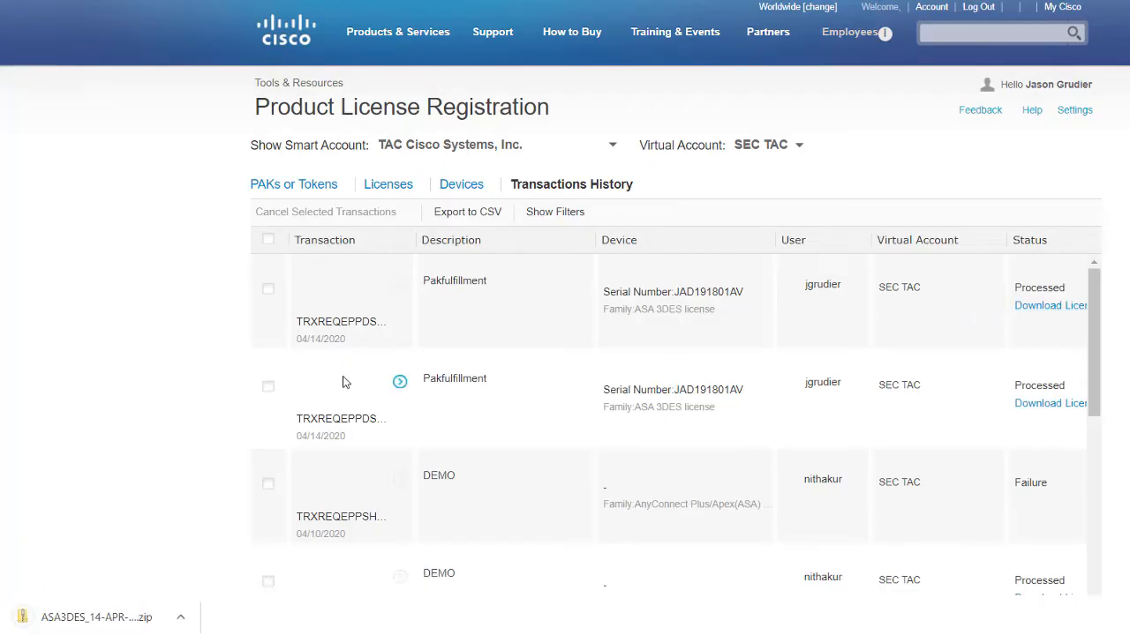
left_click(149, 622)
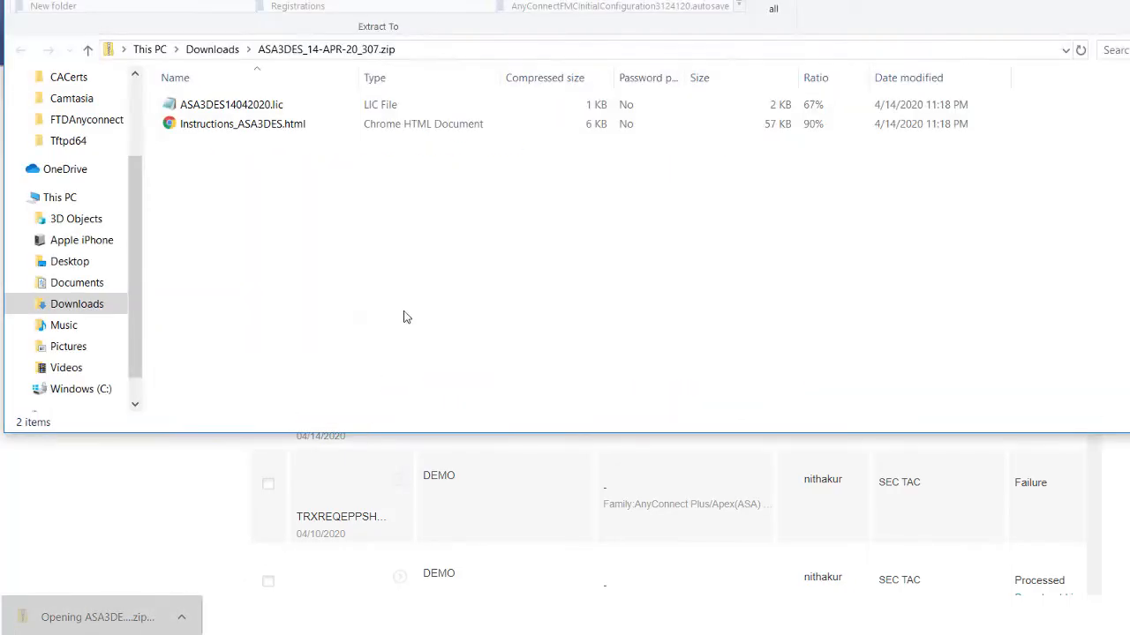
right_click(265, 105)
left_click(307, 118)
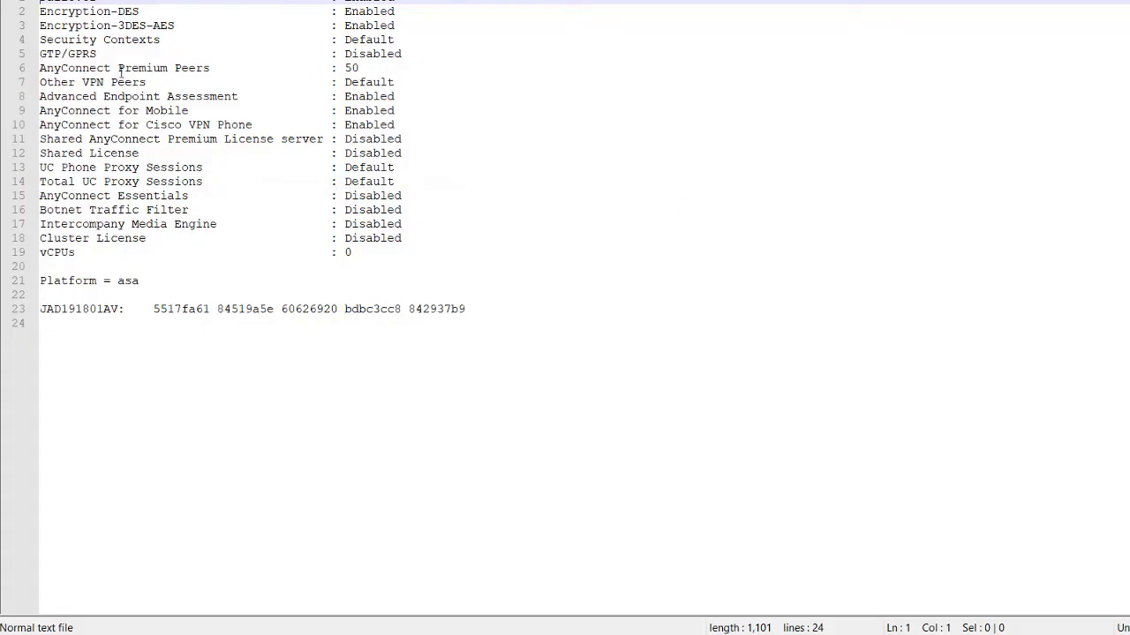
Step: Check the AnyConnect Premium Peers and Encryption-3DES-AES entries in the license file and copy the activation key
left_click_drag(123, 71, 316, 83)
left_click(78, 28)
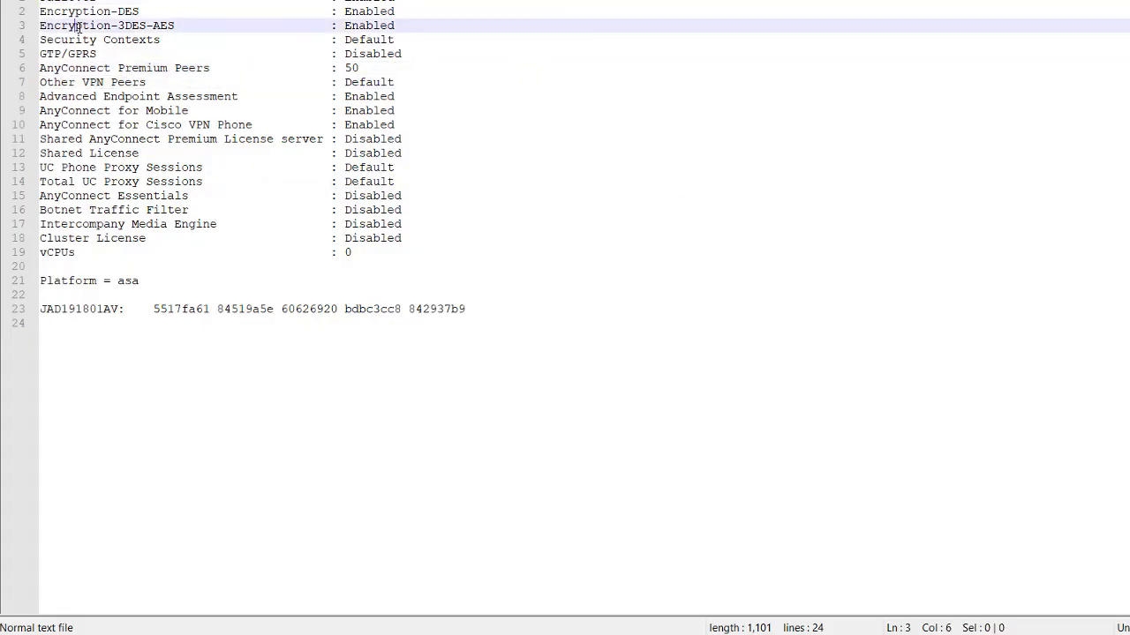
left_click_drag(77, 28, 154, 28)
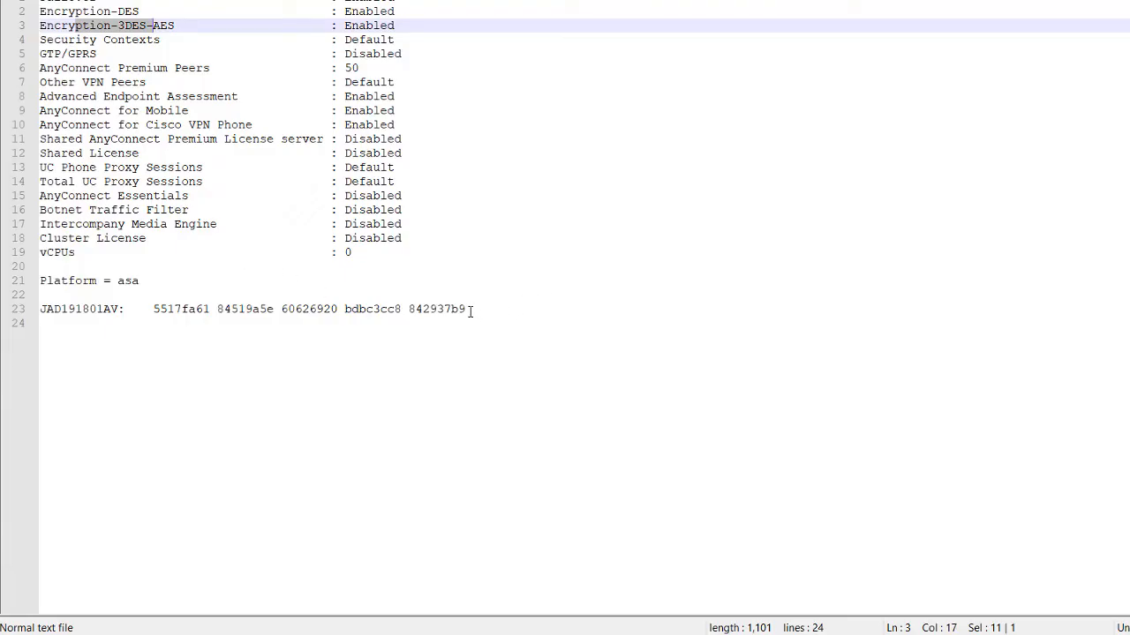
left_click_drag(470, 310, 151, 309)
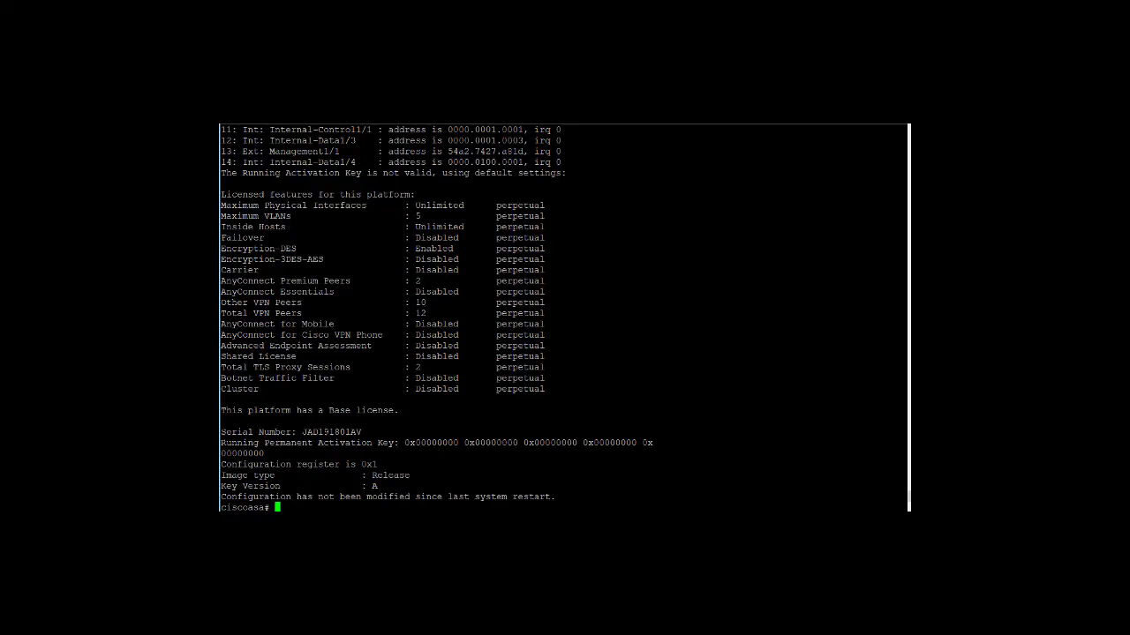
Step: In the ASA console, enter configuration mode, apply the copied license key with the activation-key command, and confirm the flash update
type("conf t")
key("Return")
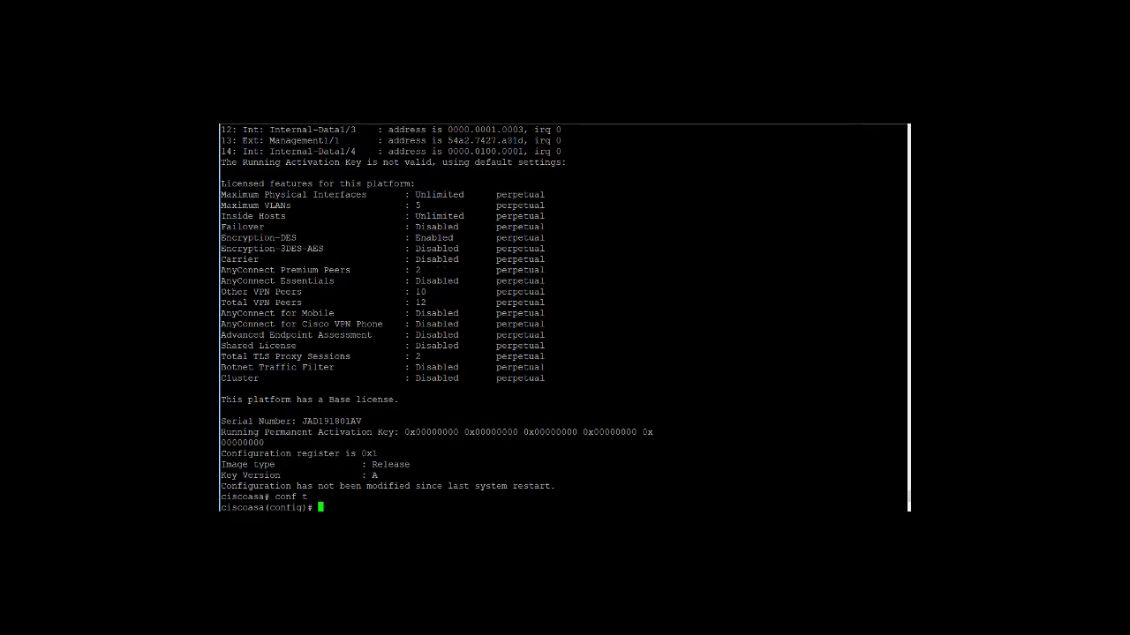
type("act")
key("Tab")
type("ivat")
type("i")
key("Tab")
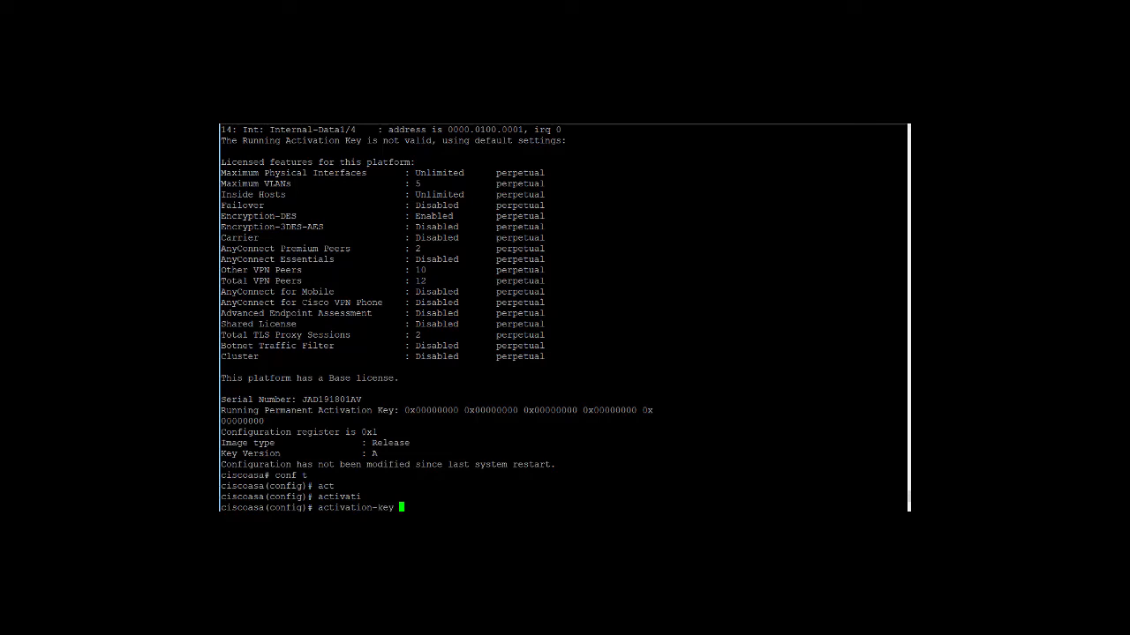
key("shift+Insert")
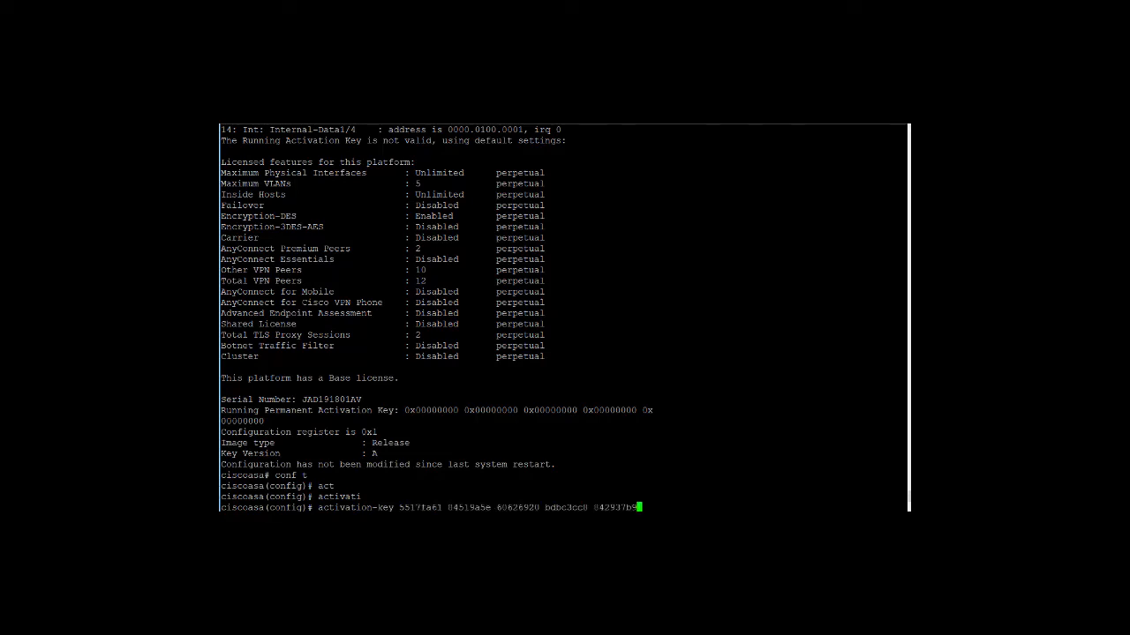
key("Return")
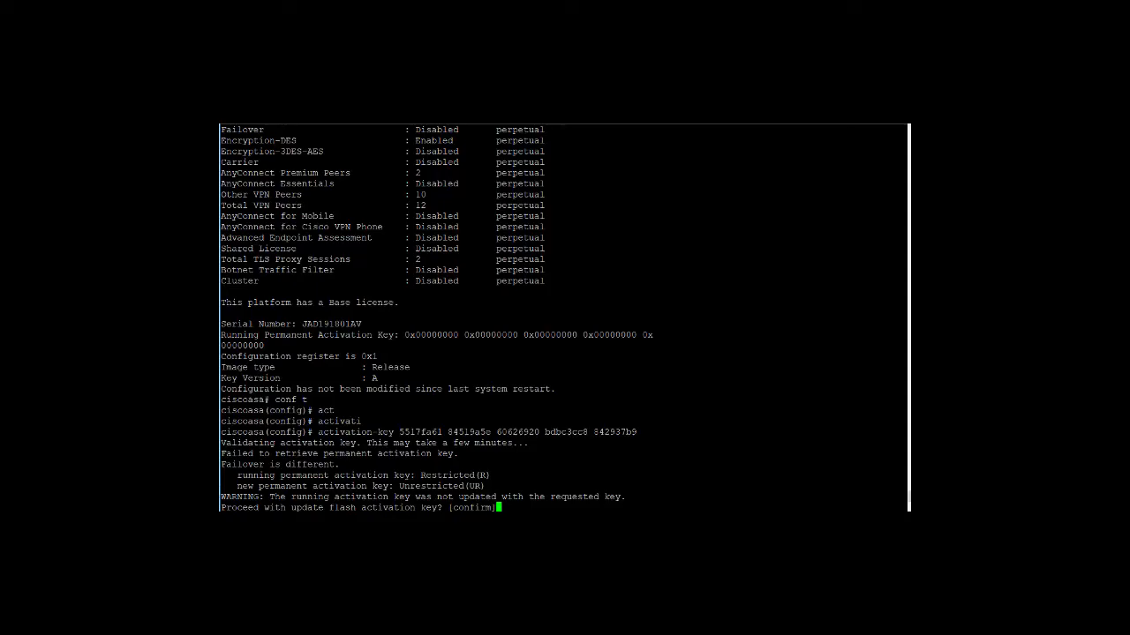
key("Return")
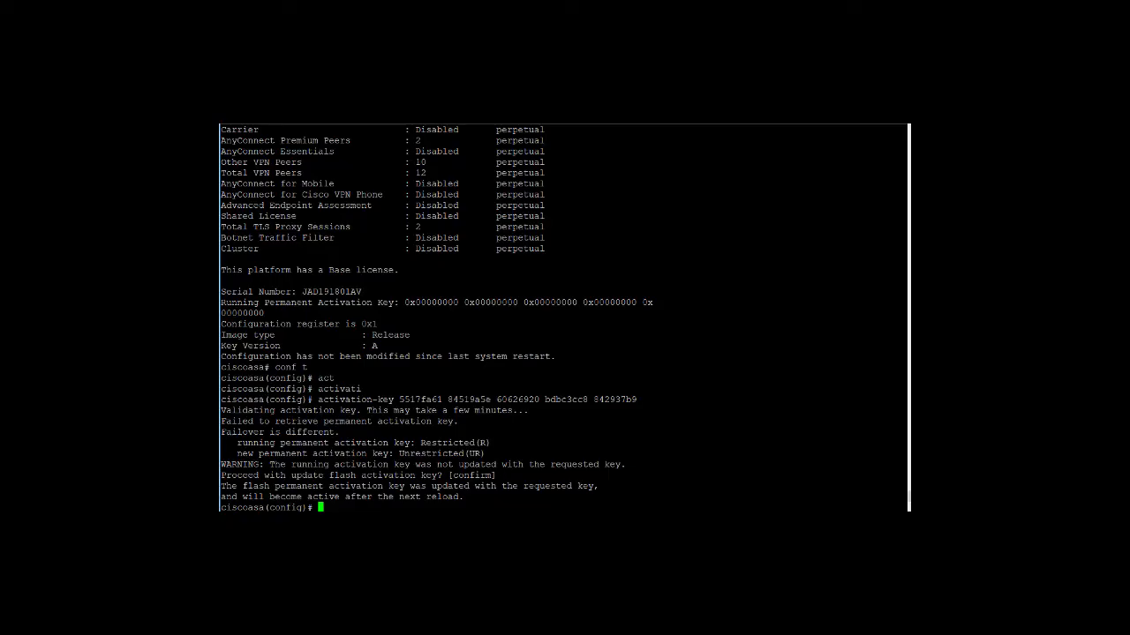
Step: Display the ASA's version information with "sho ver" and page on to its licensed features
type("sho ver")
key("Return")
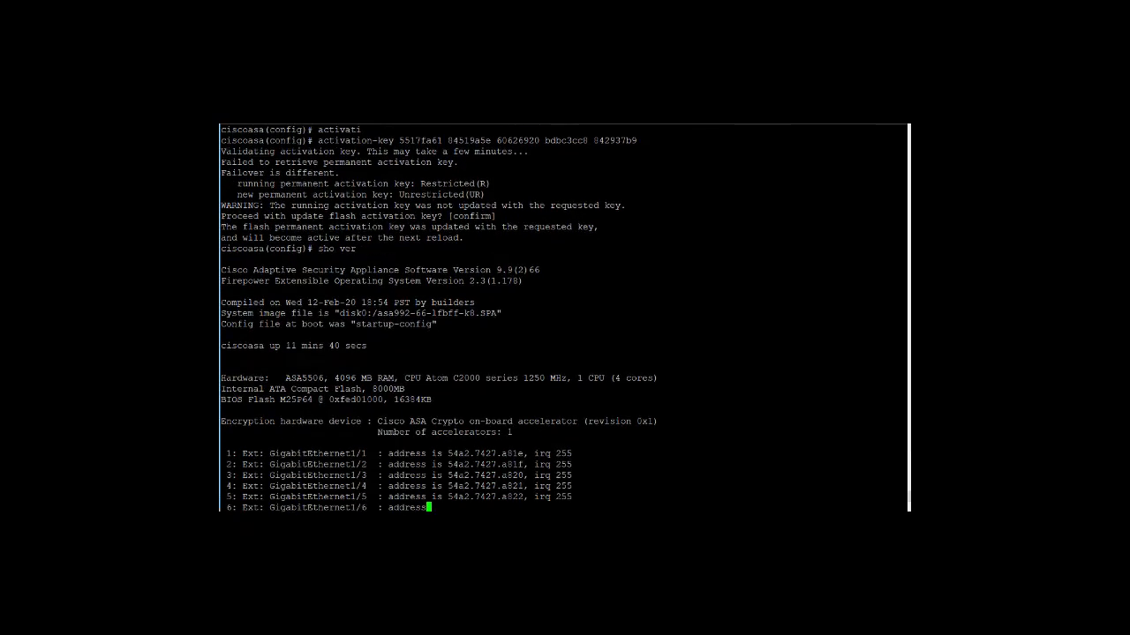
key("space")
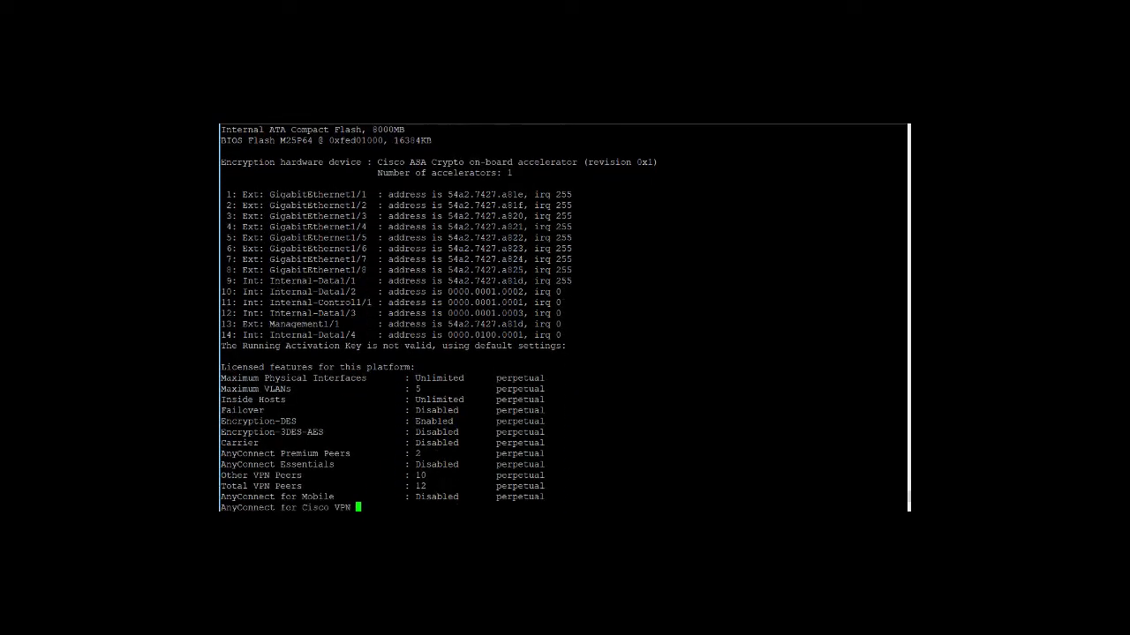
Step: Finish paging through the version output, save the ASA configuration with 'write mem', and reload the device
key("space")
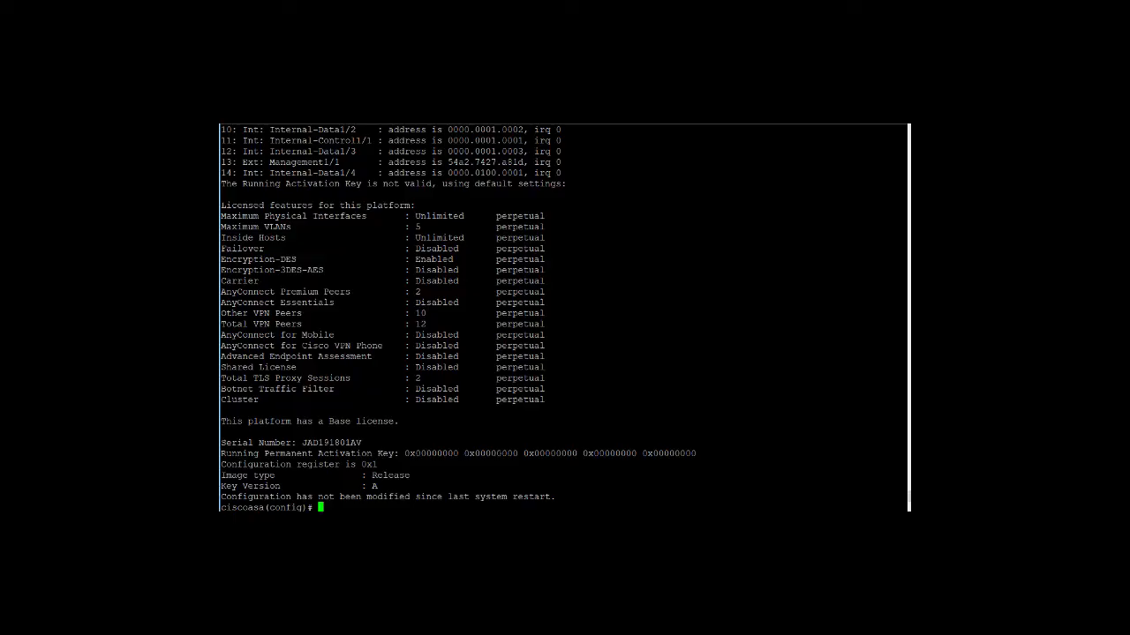
type("write mem")
key("Return")
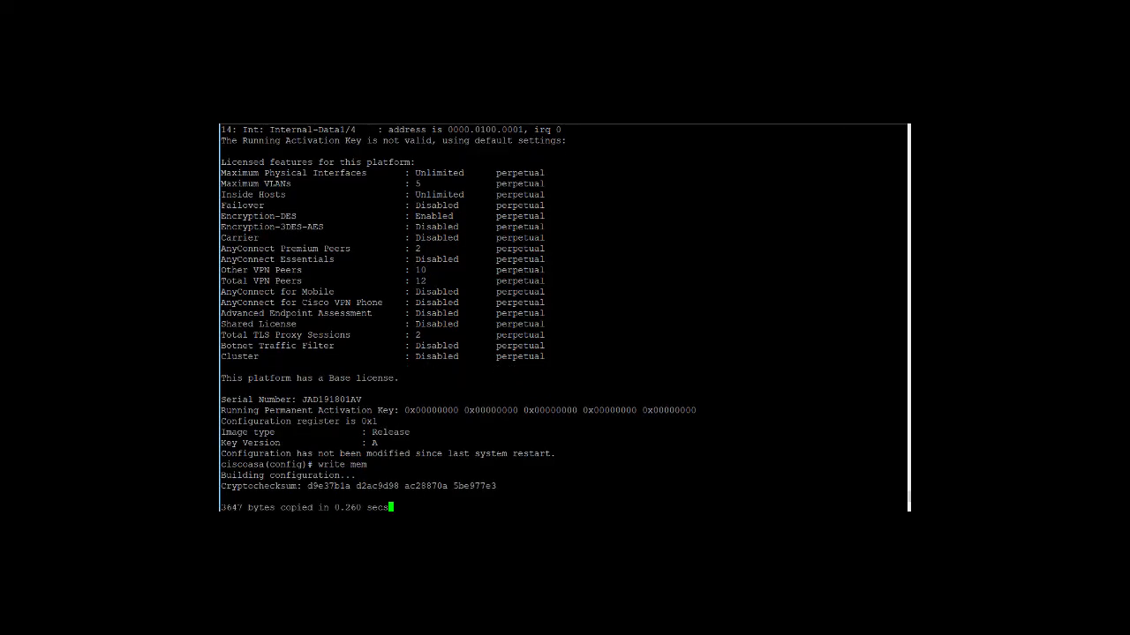
type("reload")
key("Return")
key("Return")
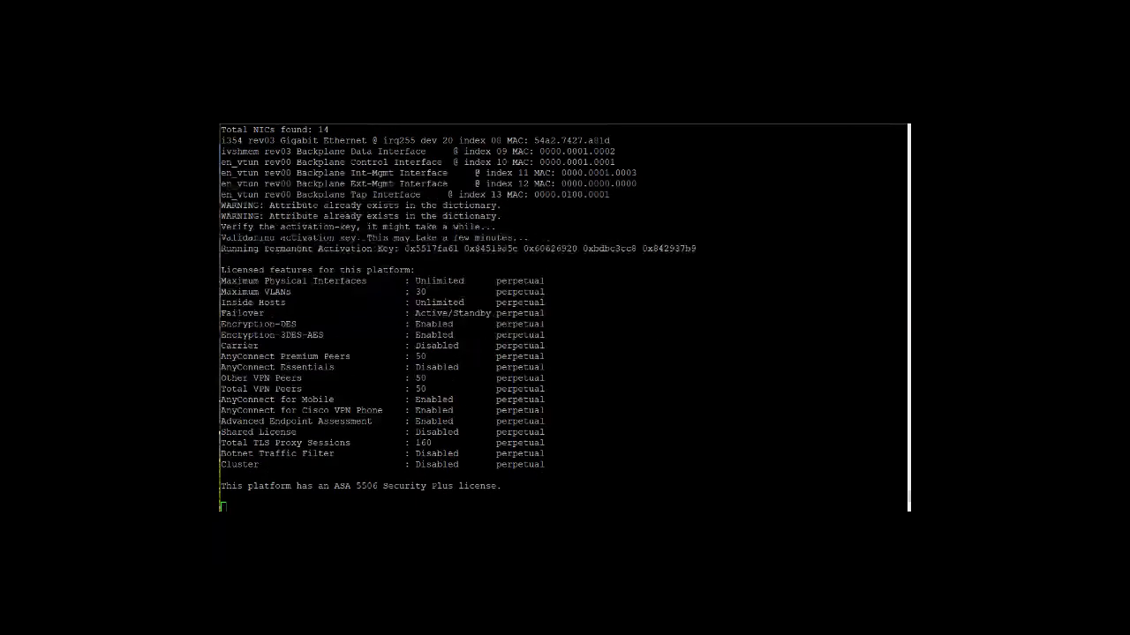
Step: Check the platform license type and the Encryption-3DES-AES entry among the ASA's licensed features after the reload
left_click_drag(442, 388, 223, 205)
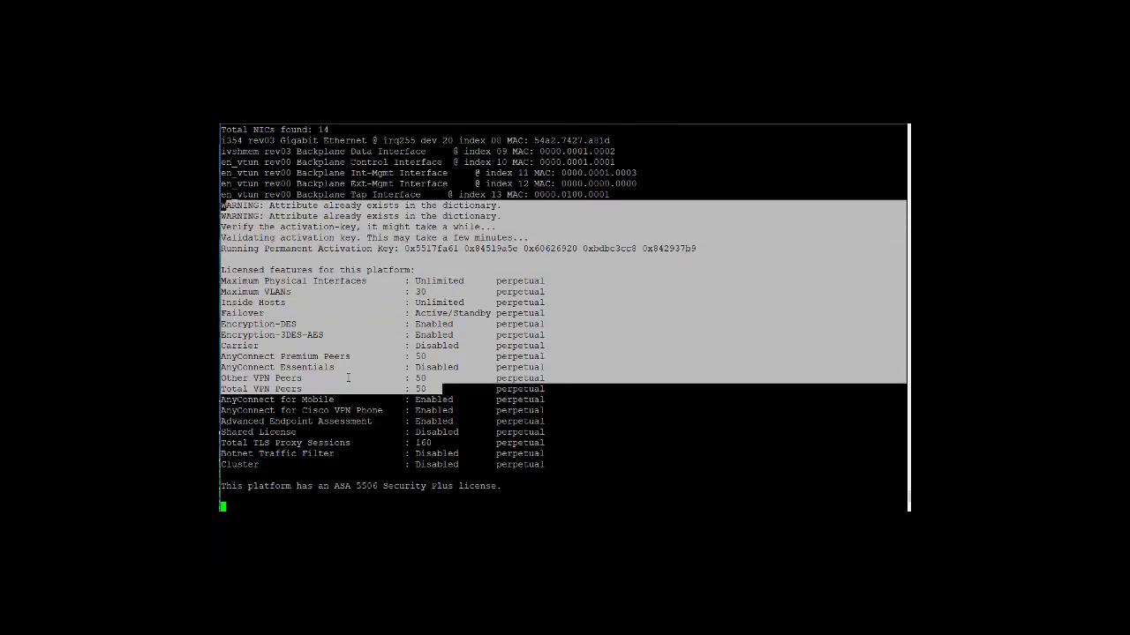
left_click_drag(351, 485, 501, 485)
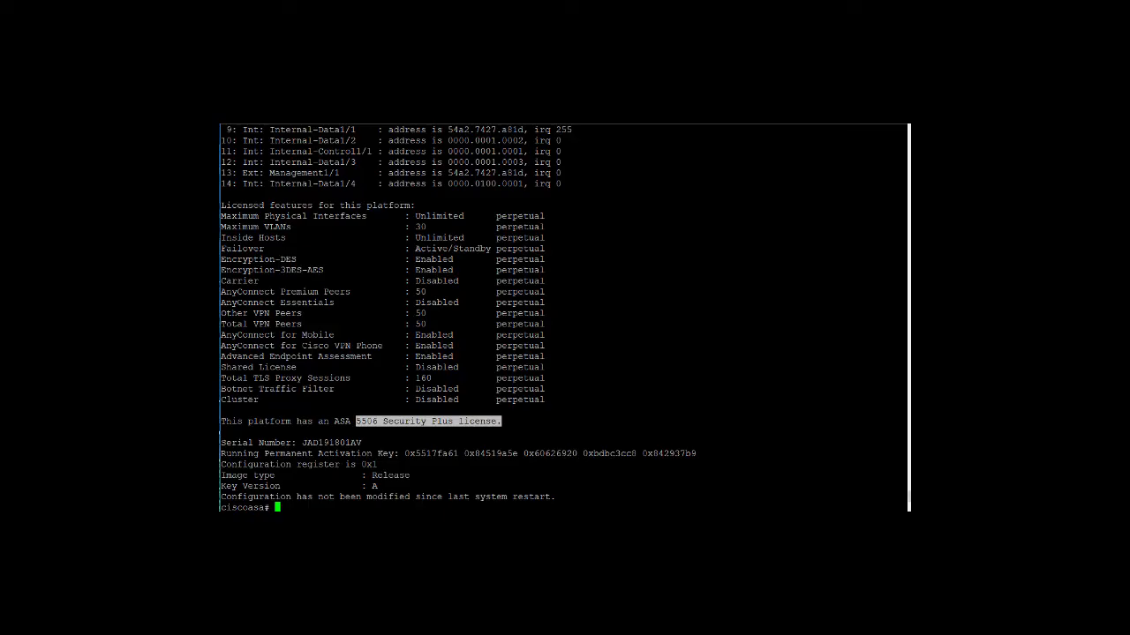
left_click_drag(441, 324, 463, 270)
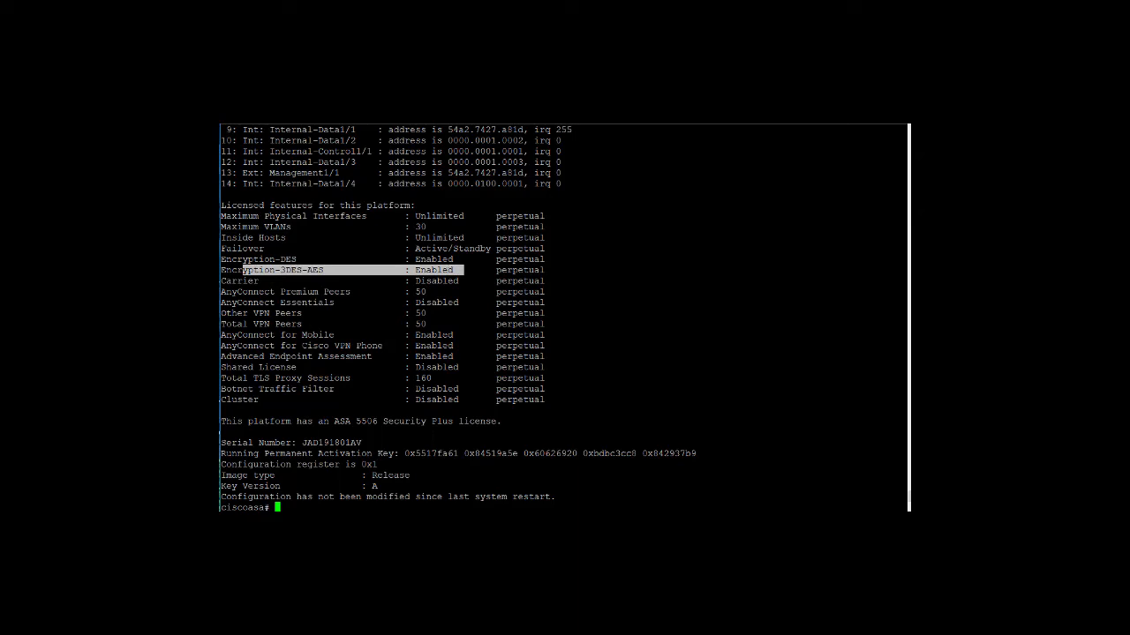
Step: Enter configuration mode with 'conf t' and open IKEv2 policy 10 with 'crypto ikev2 policy 10'
type("conf t")
key("Return")
type("crypto ikev2 p")
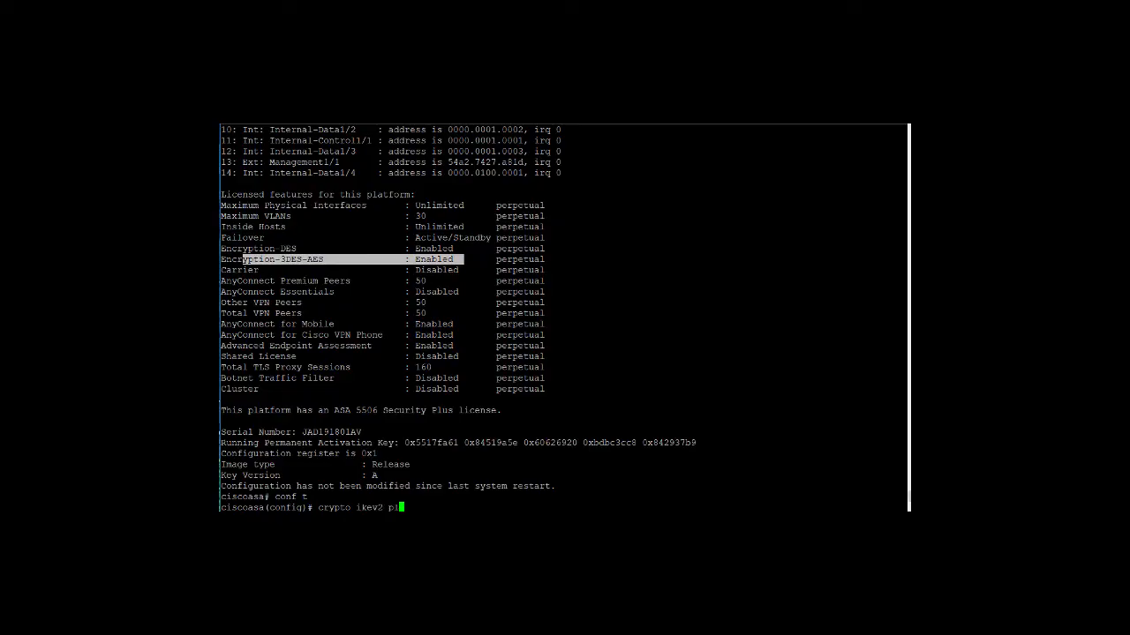
type("olicy 10")
key("Return")
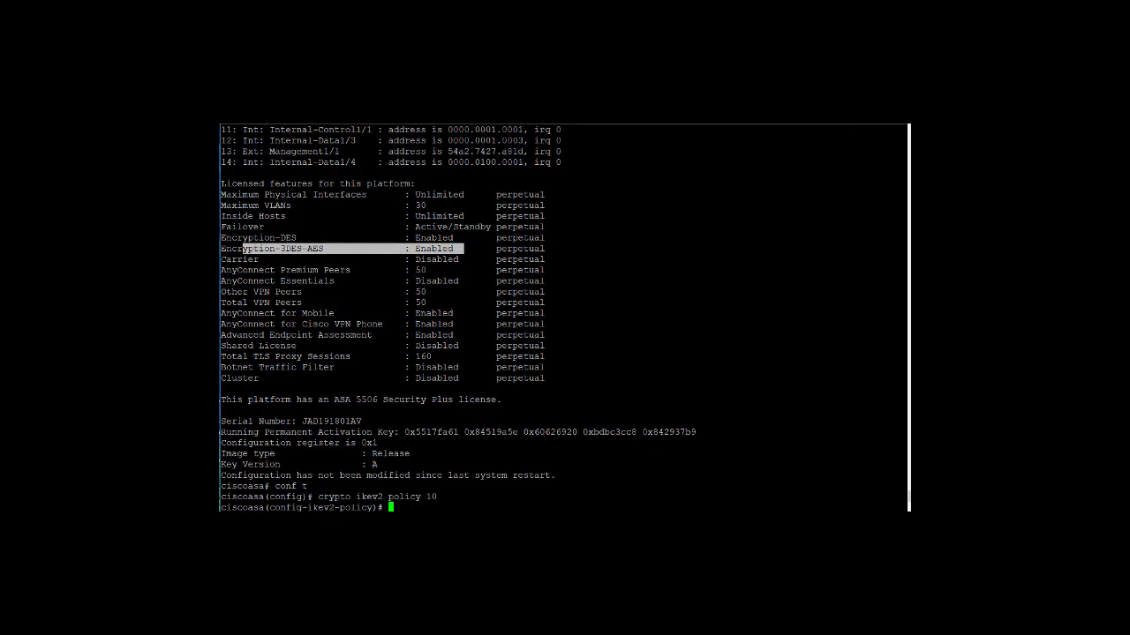
Step: List the encryption options for the IKEv2 policy, set its encryption to aes-256, and leave configuration mode with 'end'
type("enc")
key("Tab")
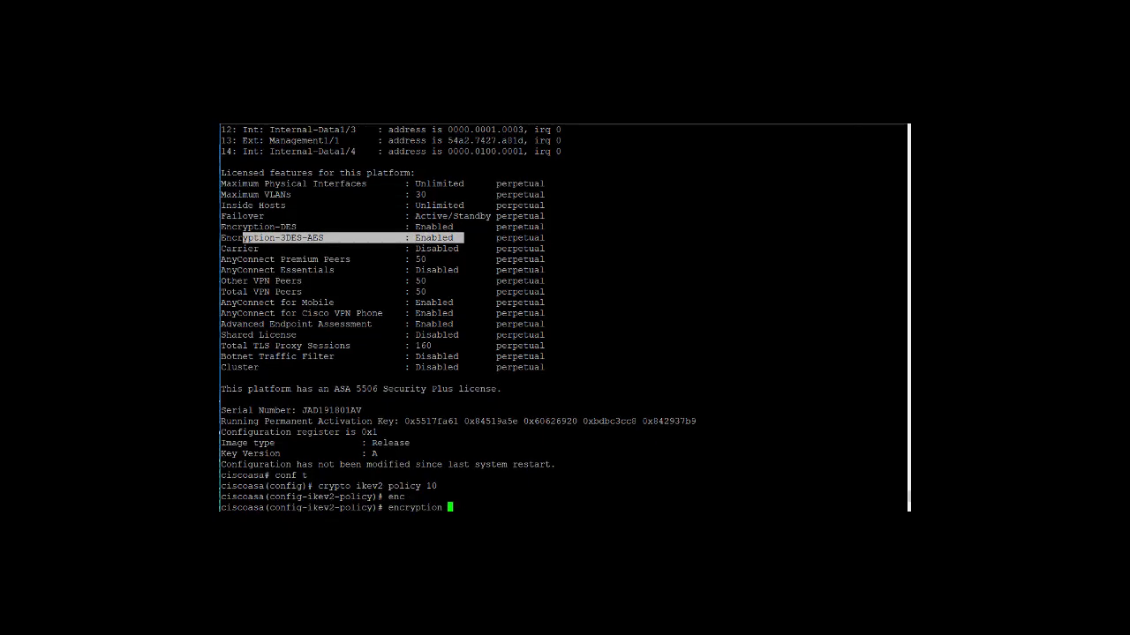
type("ae")
key("Tab")
type("?")
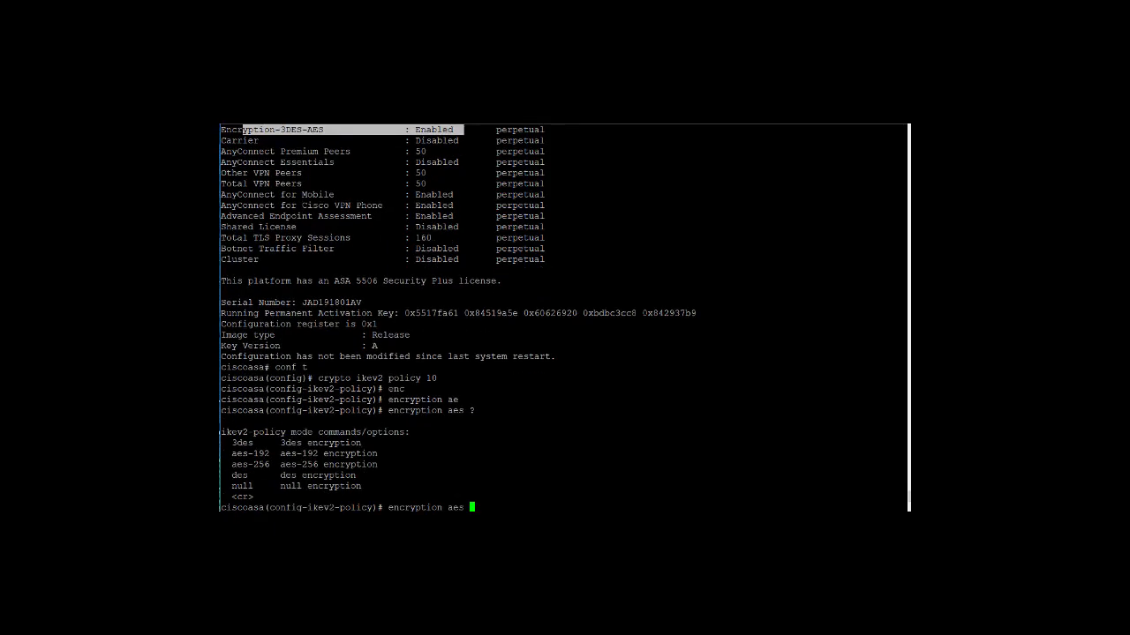
key("BackSpace")
type("-256")
key("Return")
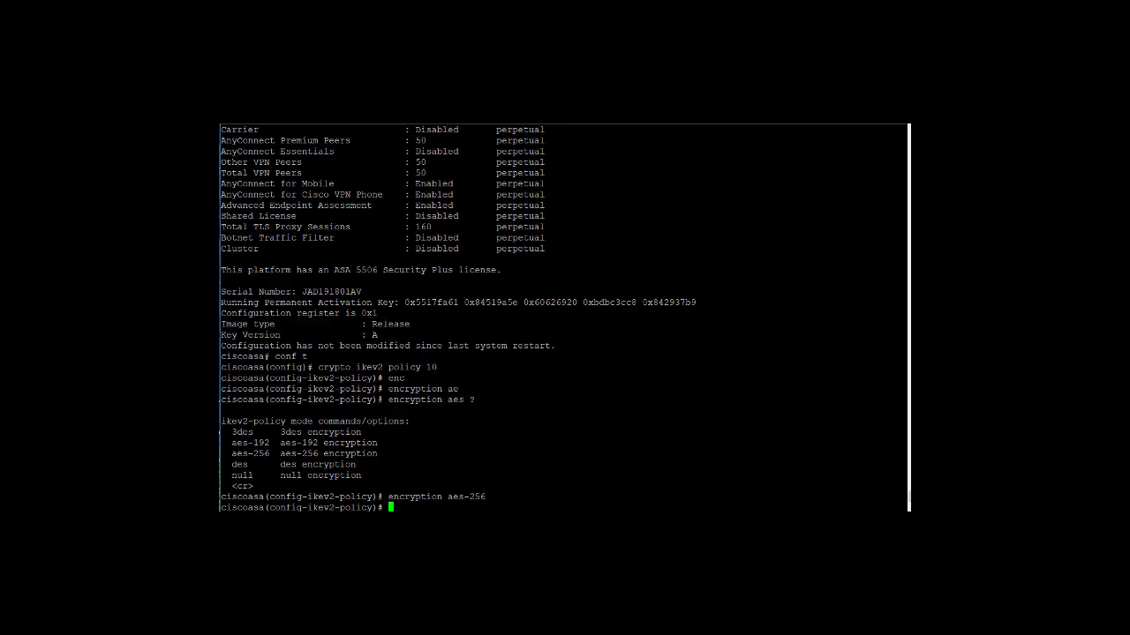
type("enc")
key("Return")
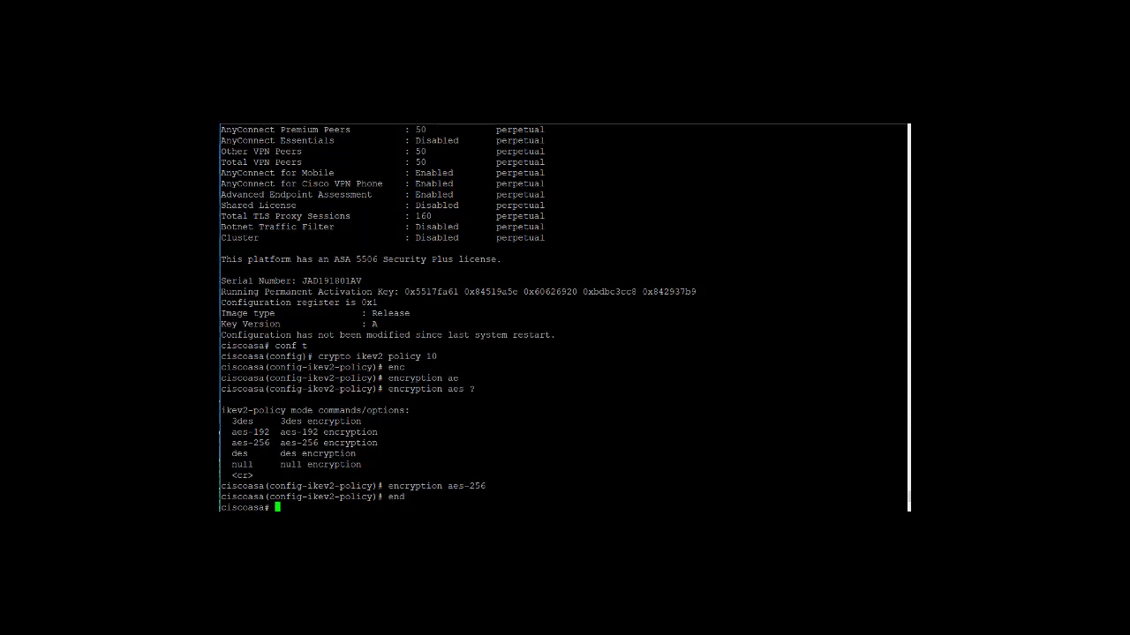